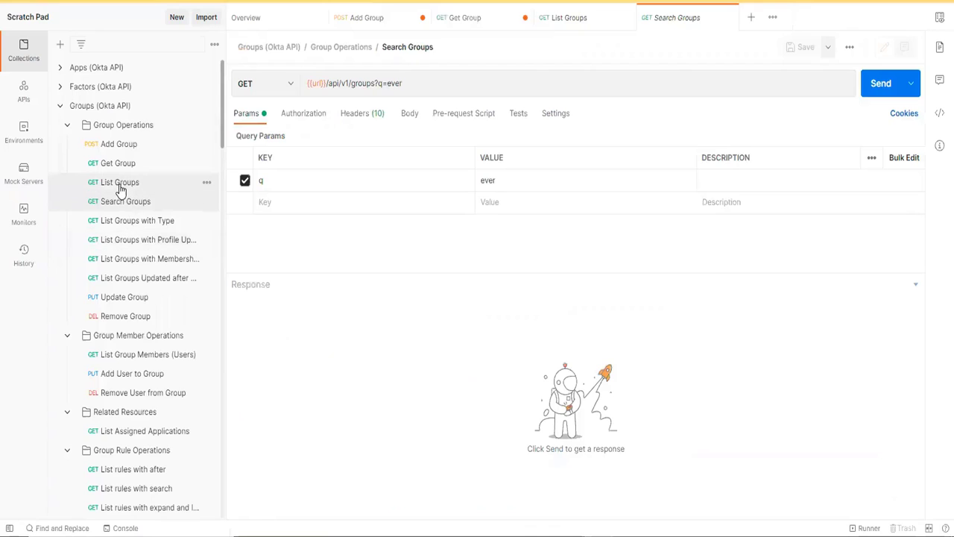
# Send the Get Group request for group ID 00g5v6kuft1pHujYK5d7 and check the type and profile name in the response
pyautogui.click(117, 182)
pyautogui.click(118, 166)
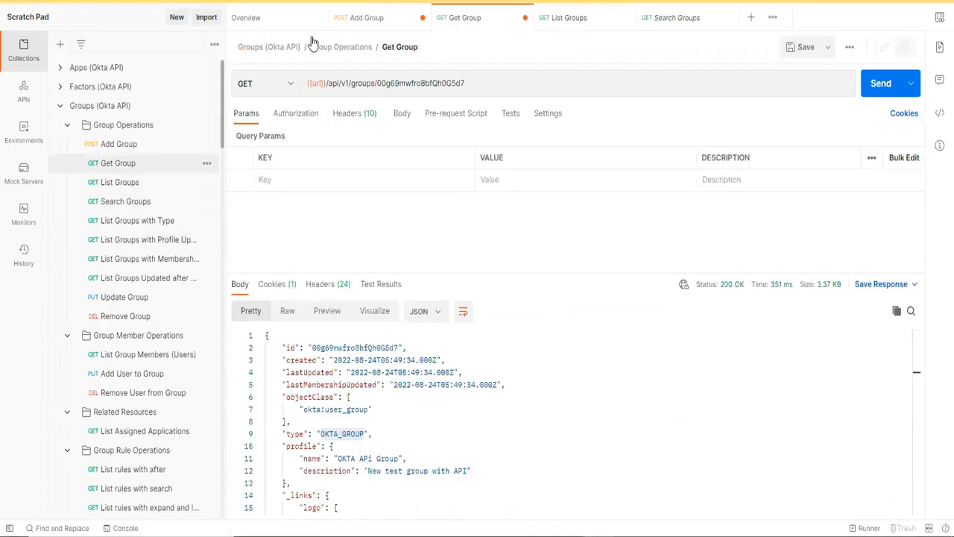
pyautogui.doubleClick(392, 84)
pyautogui.write('00g5v6kuft1pHujYK5d7')
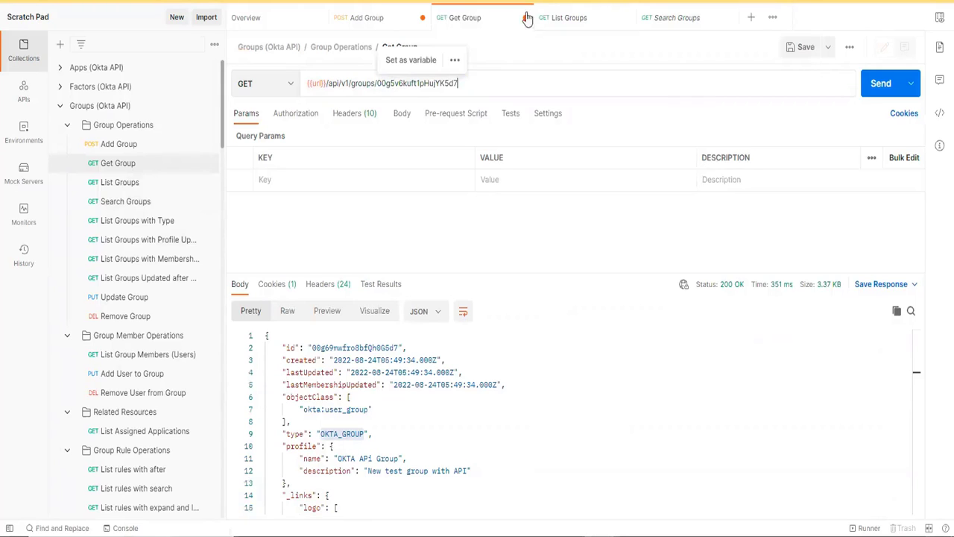
pyautogui.click(879, 83)
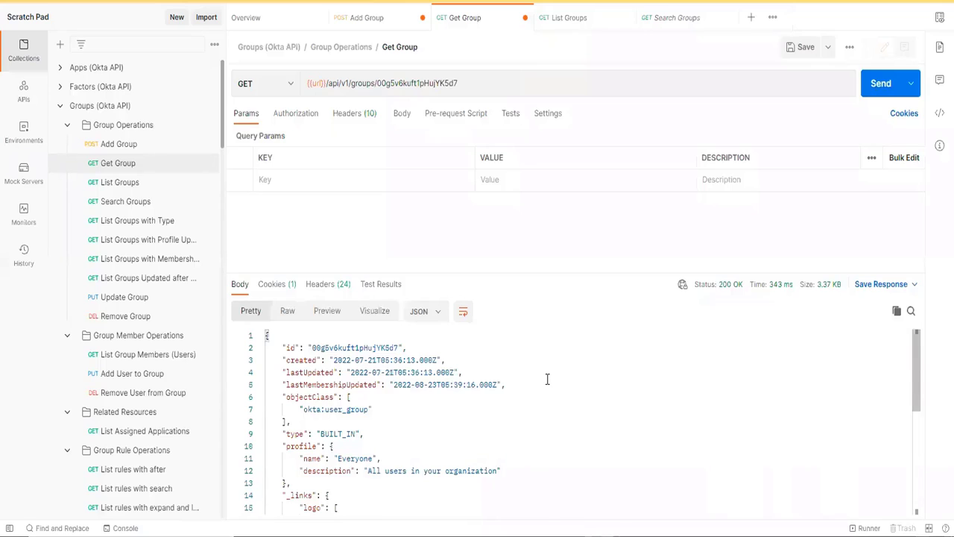
pyautogui.scroll(-3, 547, 380)
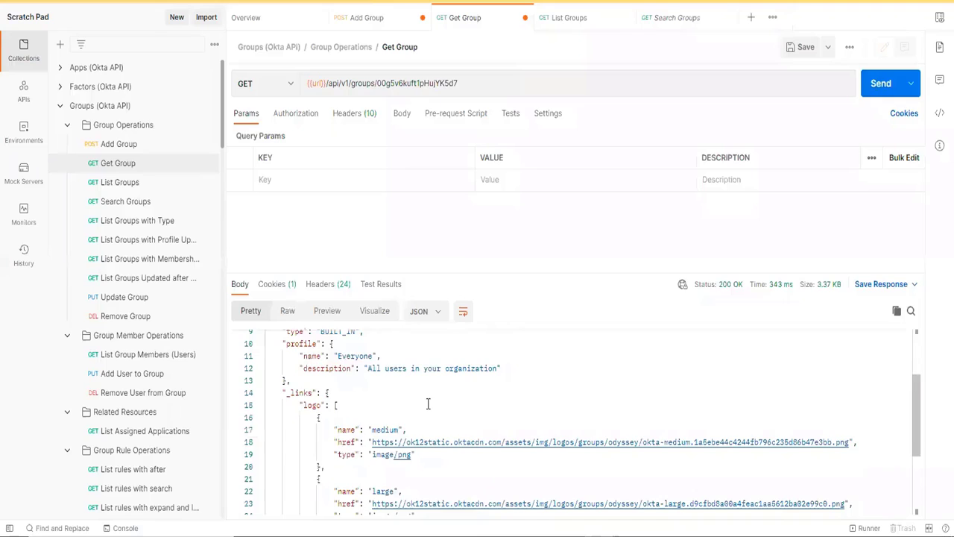
pyautogui.scroll(3, 428, 403)
pyautogui.doubleClick(344, 433)
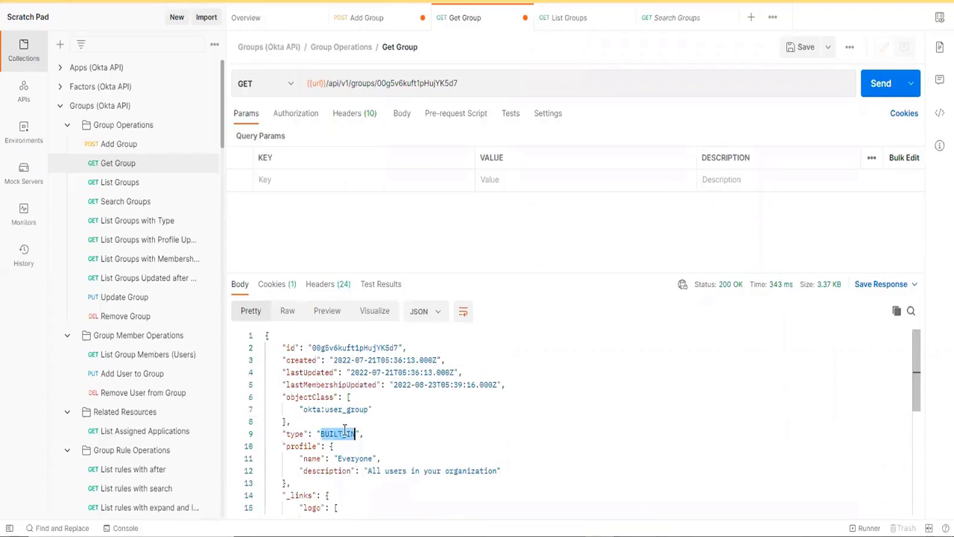
pyautogui.doubleClick(348, 460)
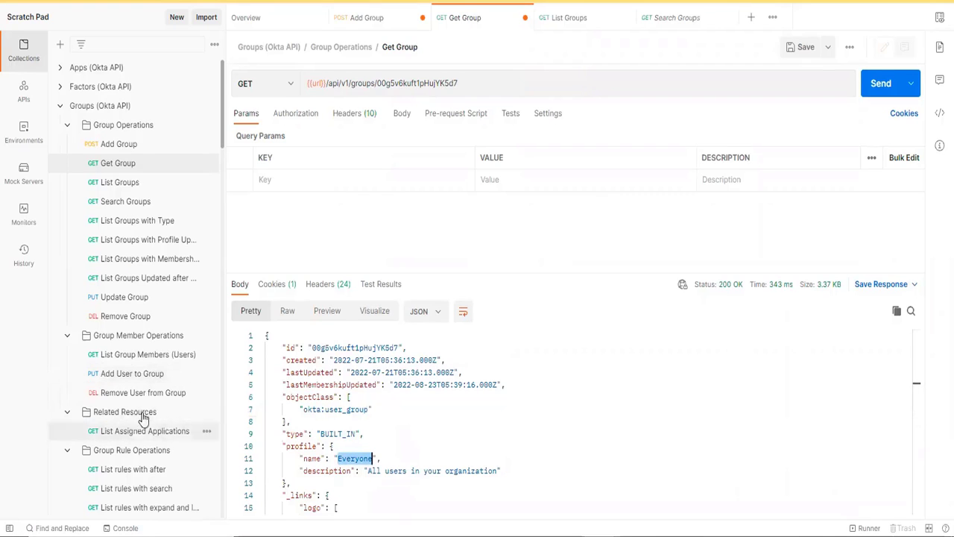
# In the List Group Members (Users) request, replace the groupId variable in the URL with 00g5v6kuft1pHujYK5d7
pyautogui.click(141, 355)
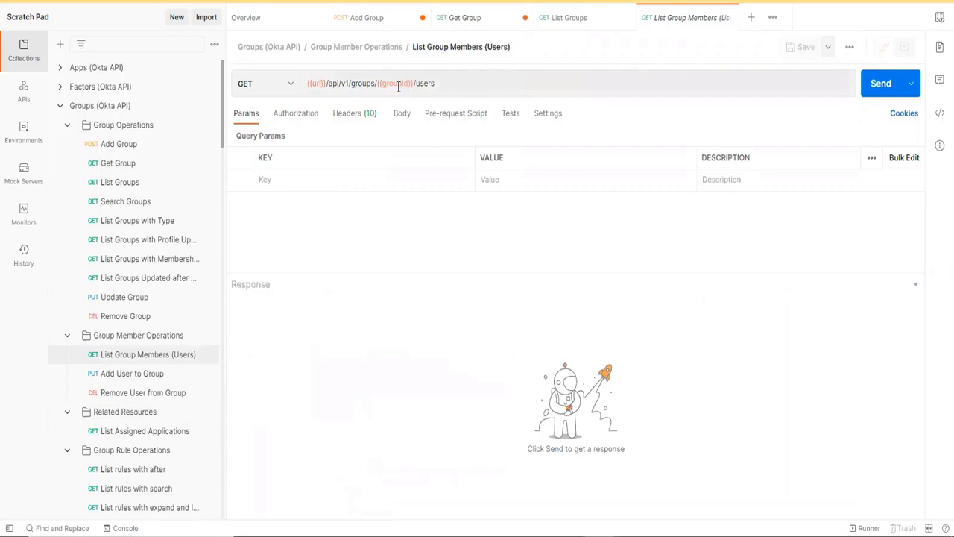
pyautogui.moveTo(398, 86)
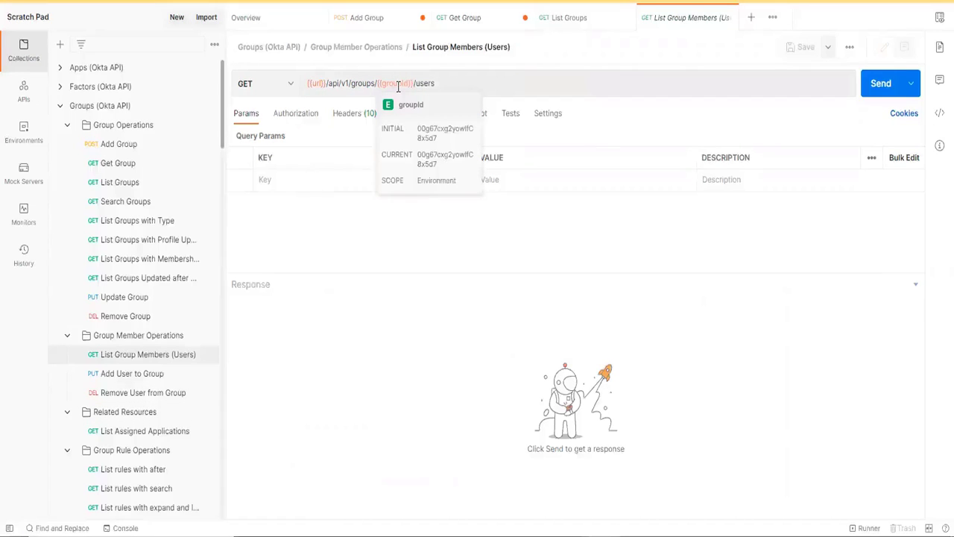
pyautogui.doubleClick(395, 84)
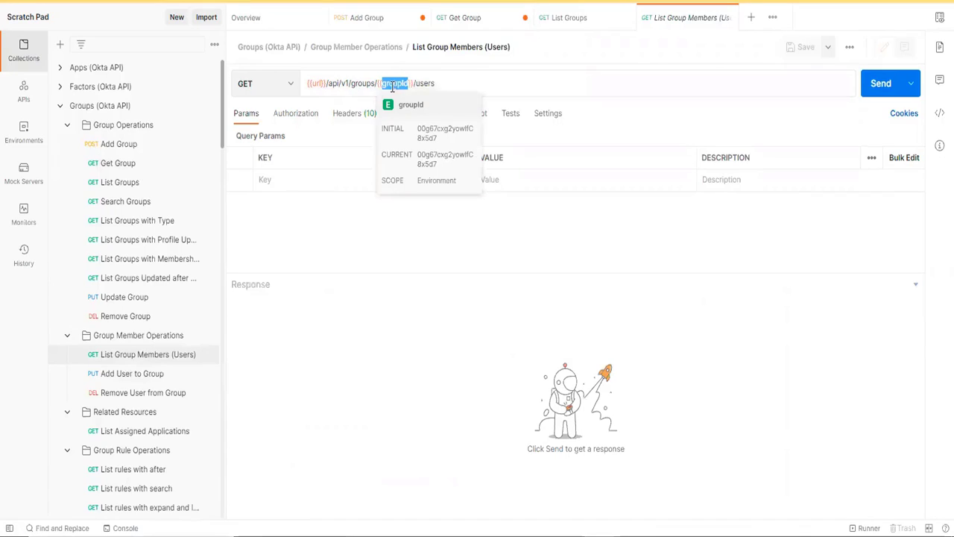
pyautogui.press('BackSpace')
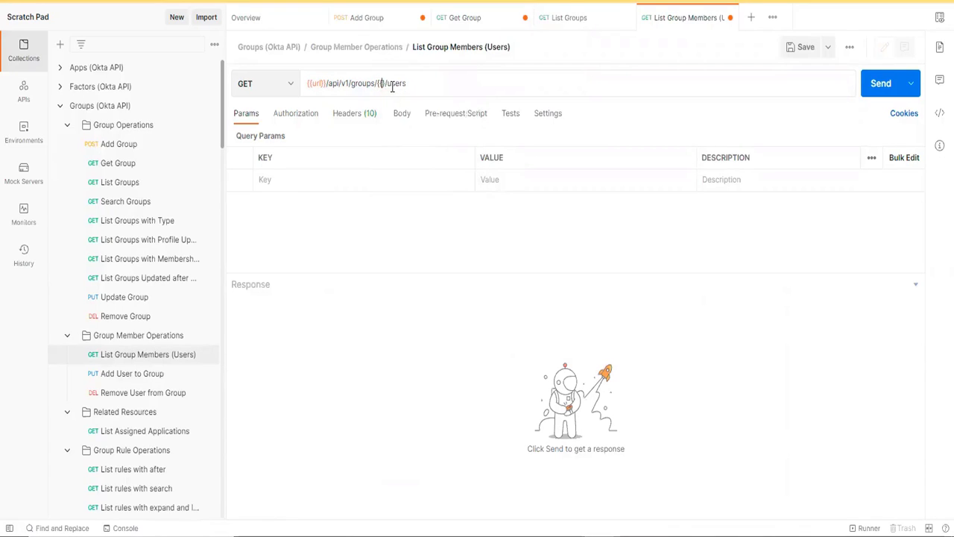
pyautogui.press('BackSpace')
pyautogui.press('BackSpace')
pyautogui.write('00g5v6kuft1pHujYK5d7')
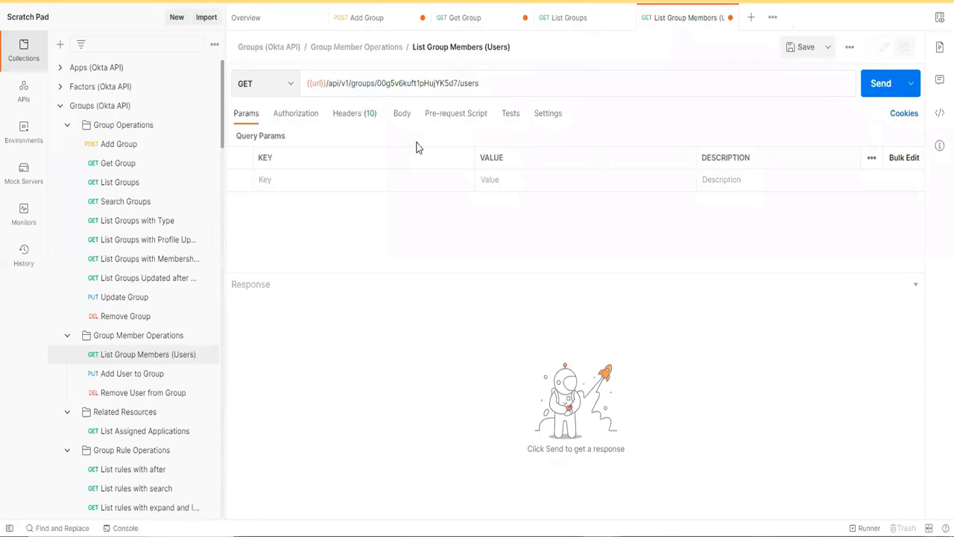
# Check the group ID and users parts of the URL, send the List Group Members request and review the returned user profiles
pyautogui.doubleClick(468, 83)
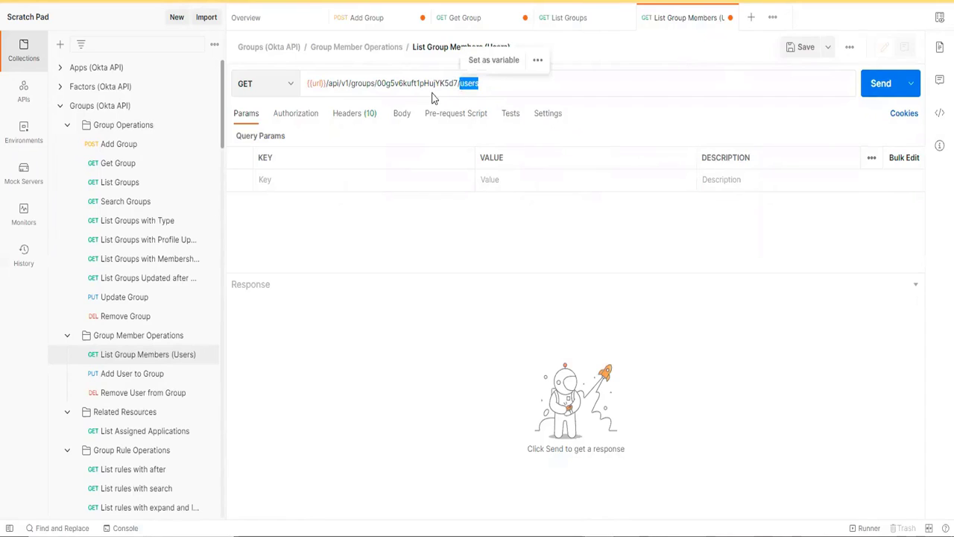
pyautogui.moveTo(371, 84); pyautogui.dragTo(337, 83)
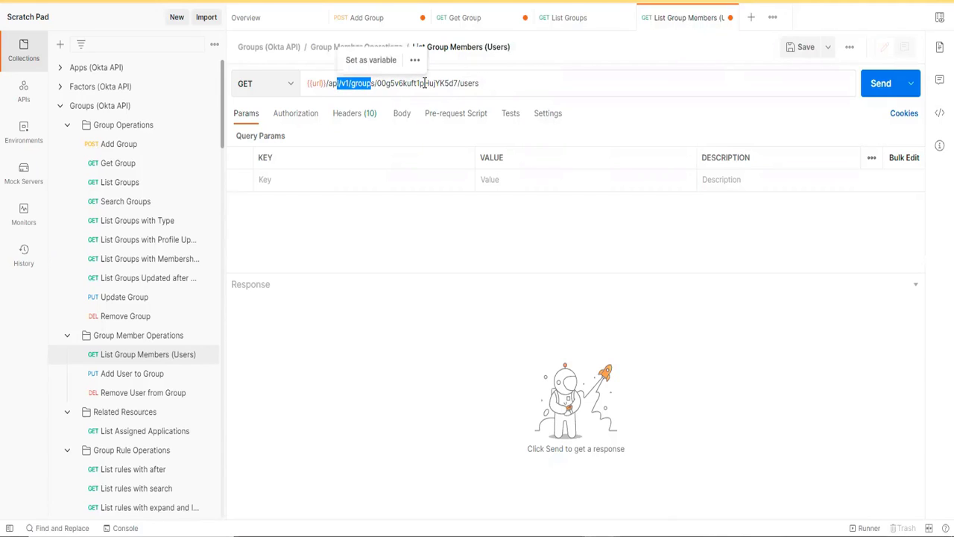
pyautogui.doubleClick(416, 84)
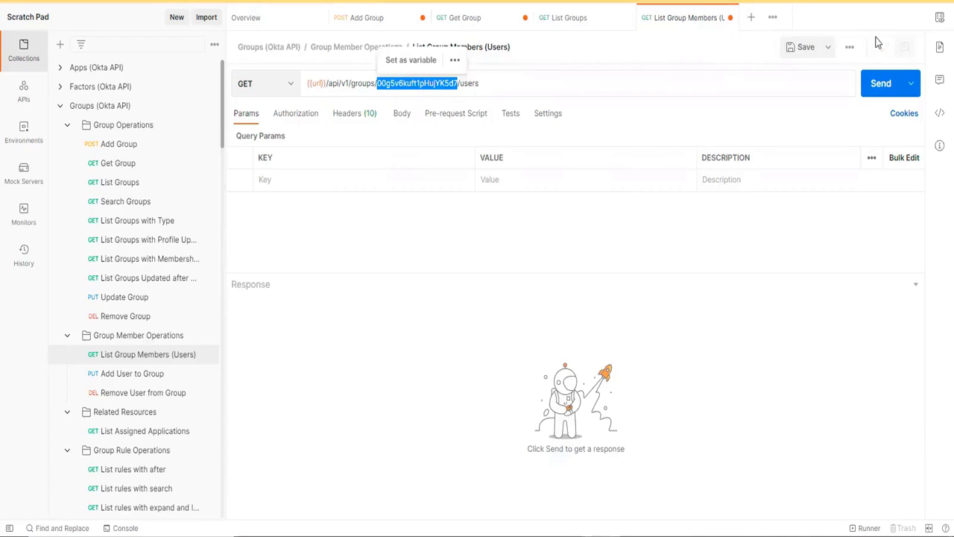
pyautogui.click(868, 78)
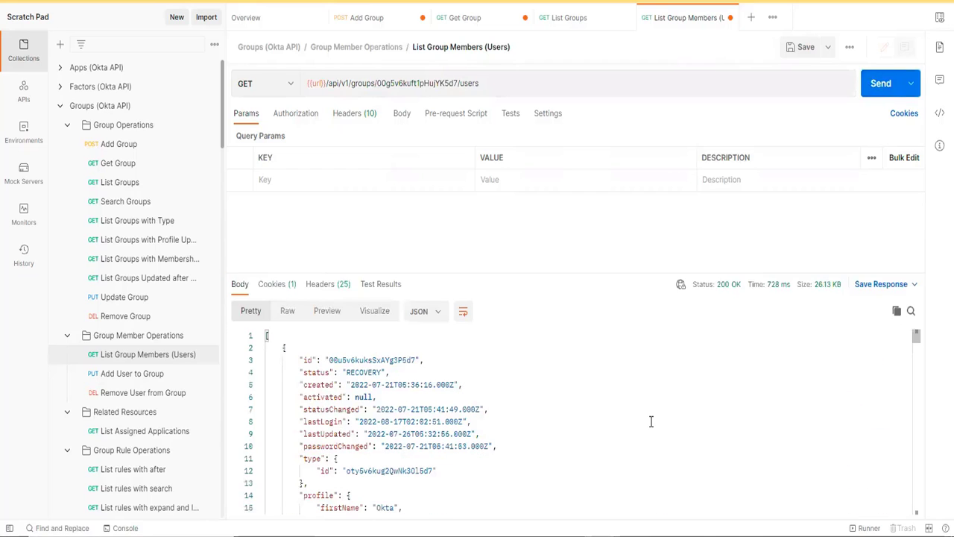
pyautogui.scroll(-10, 607, 445)
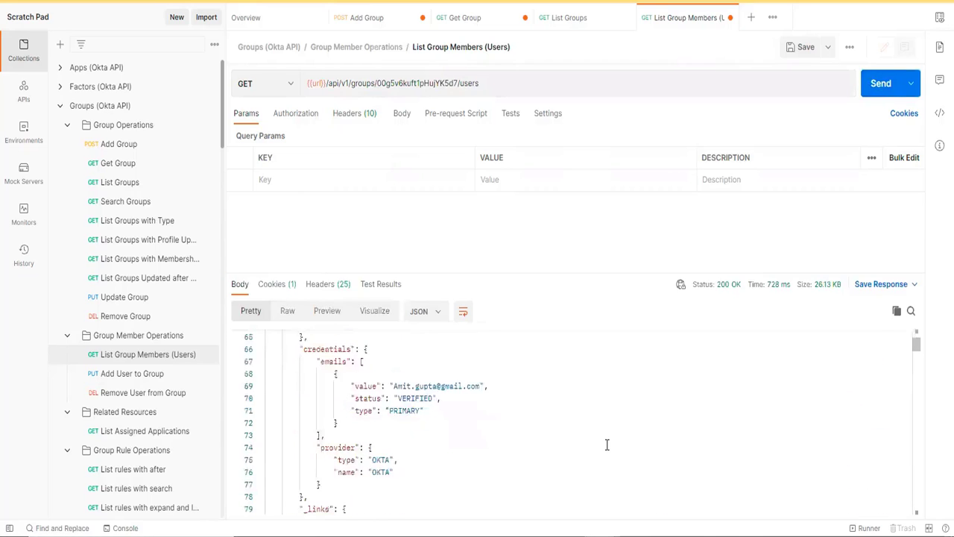
pyautogui.scroll(9, 607, 445)
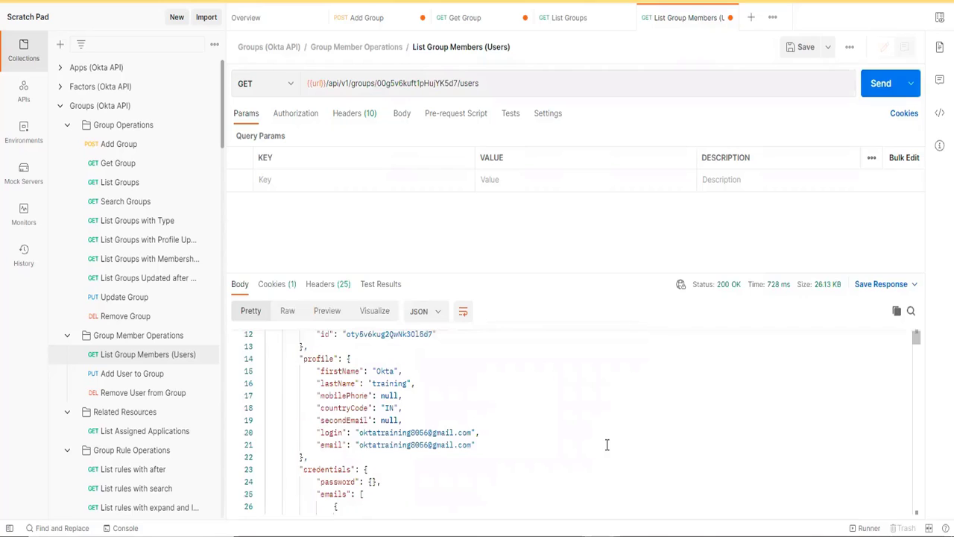
pyautogui.scroll(1, 607, 444)
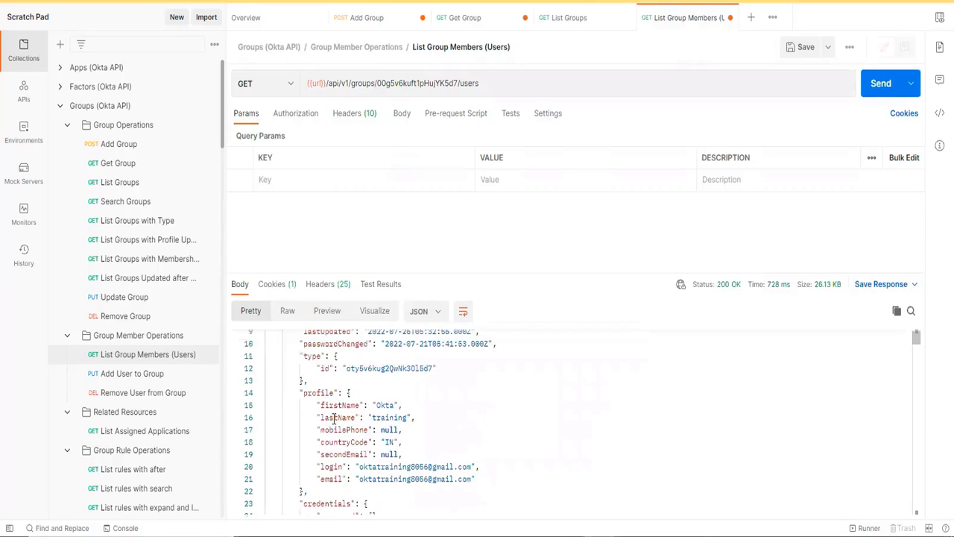
pyautogui.moveTo(320, 405); pyautogui.dragTo(430, 466)
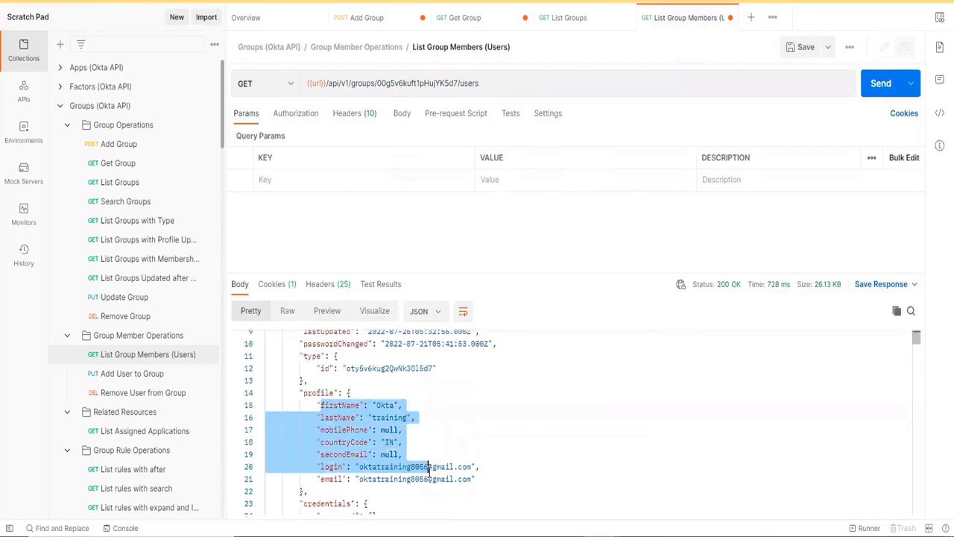
pyautogui.scroll(-5, 429, 468)
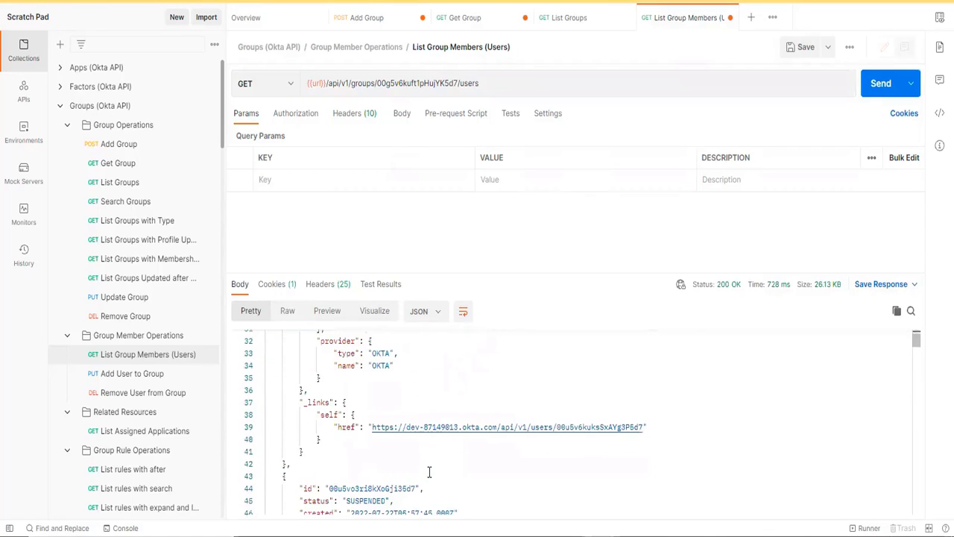
pyautogui.scroll(7, 430, 471)
# Copy the entire JSON response body of the group members request and switch to the browser
pyautogui.click(477, 457)
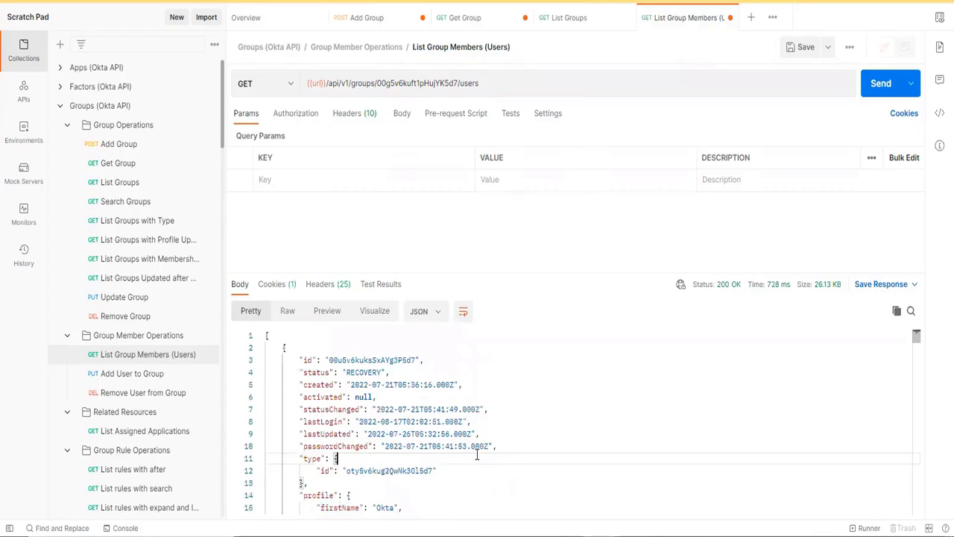
pyautogui.hotkey('ctrl', 'a')
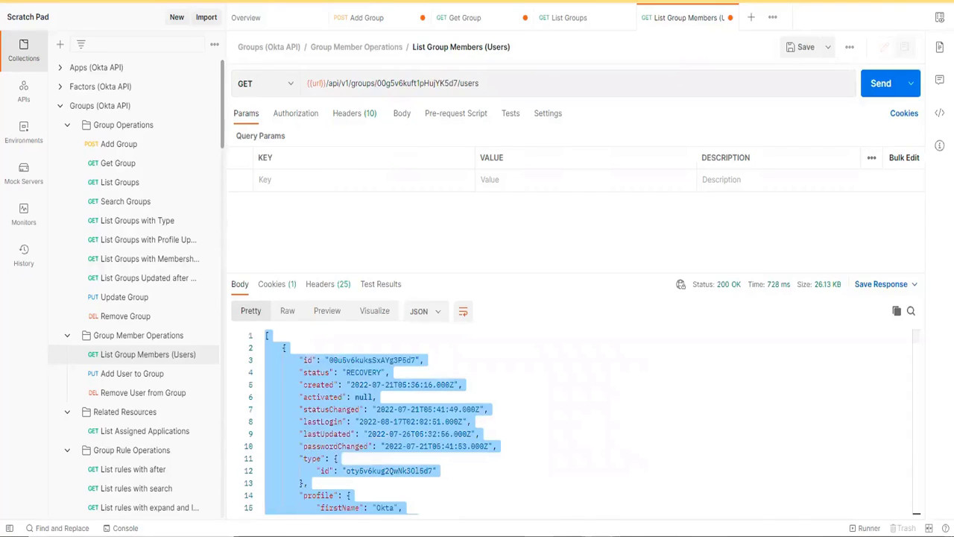
pyautogui.click(539, 536)
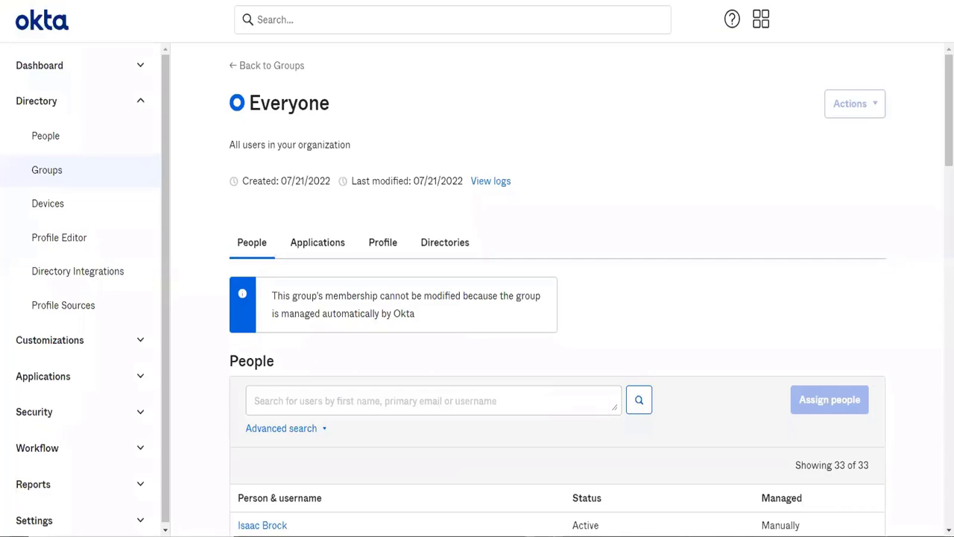
# Search Google for "json to csv" in a new tab and open the convertcsv.com Convert JSON to CSV tool
pyautogui.click(19, 536)
pyautogui.write('json t')
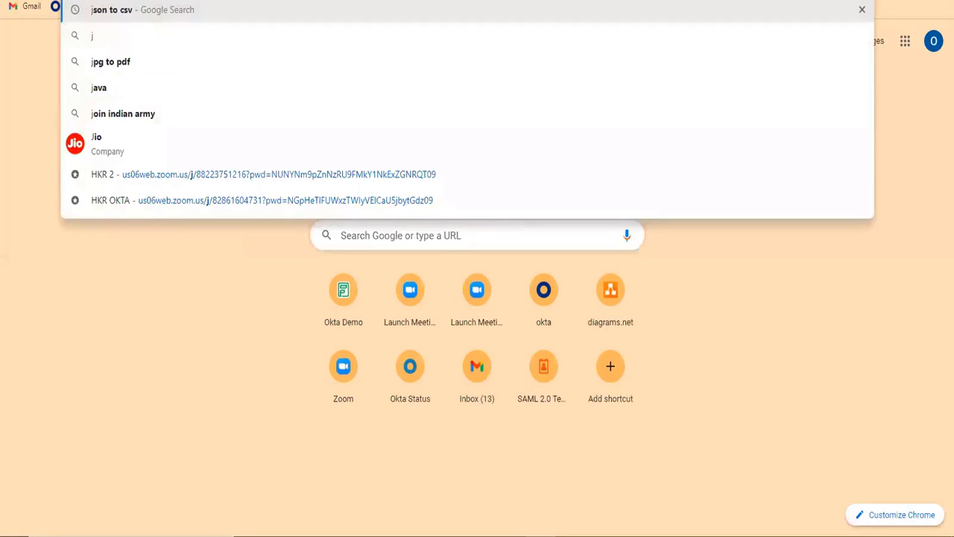
pyautogui.write('o cs')
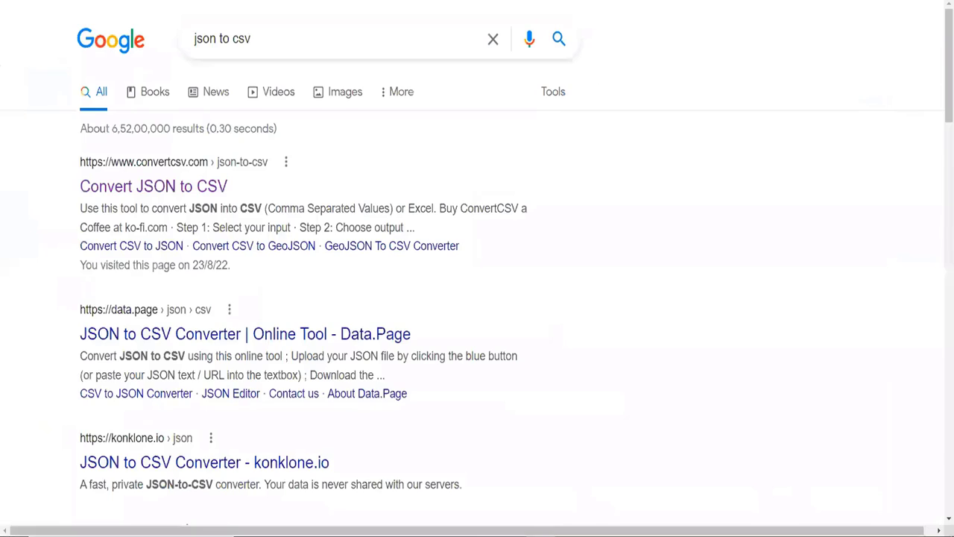
pyautogui.click(176, 187)
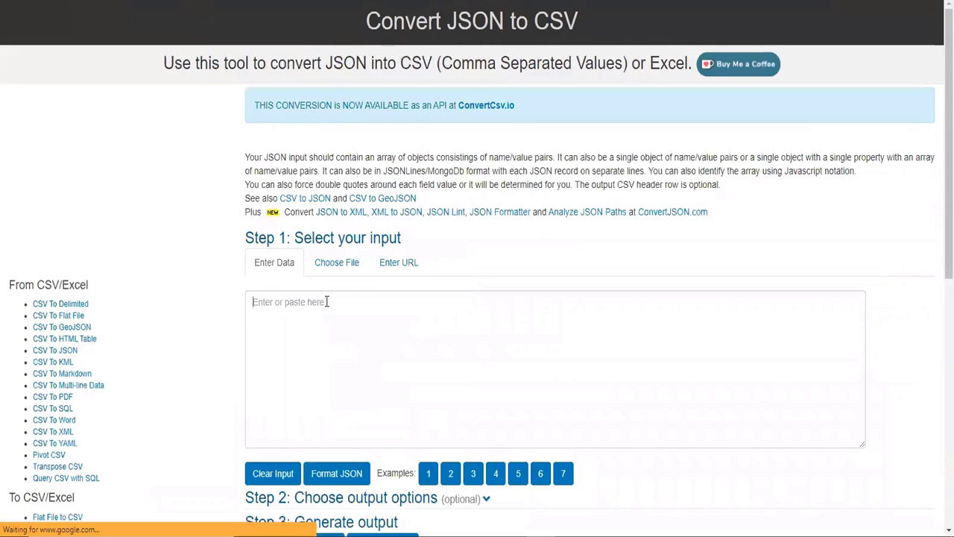
# Paste the copied JSON as the input data and convert it to CSV, closing the ad that covers the result
pyautogui.click(427, 423)
pyautogui.hotkey('ctrl', 'v')
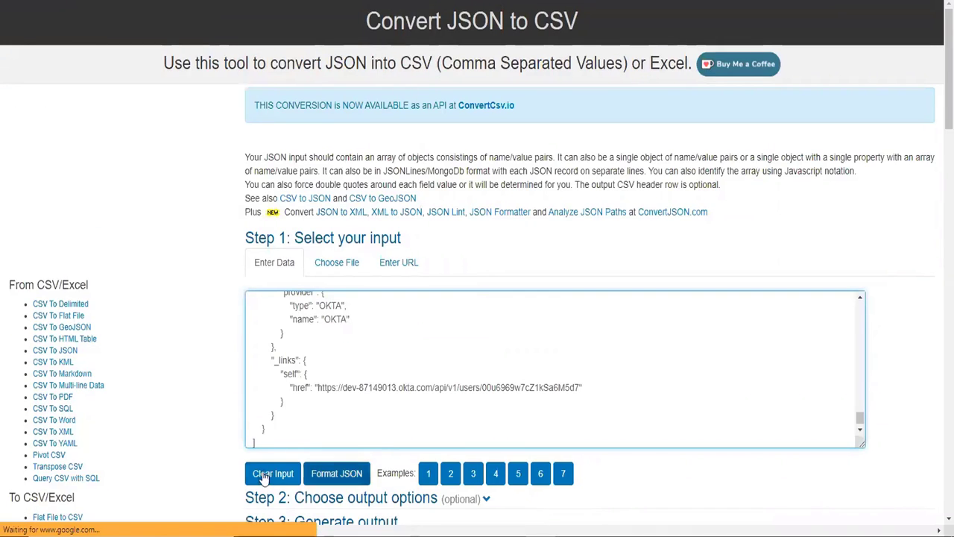
pyautogui.scroll(-1, 416, 408)
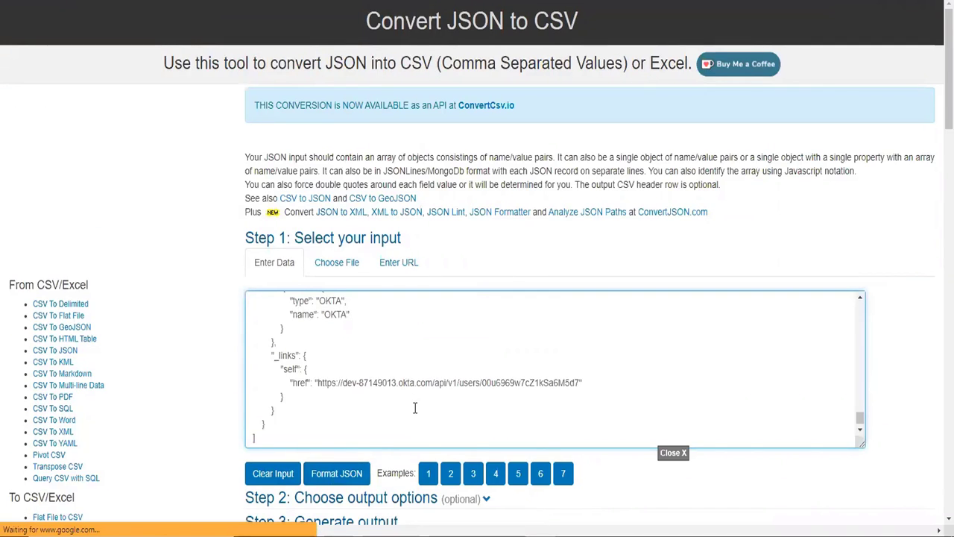
pyautogui.scroll(-3, 938, 108)
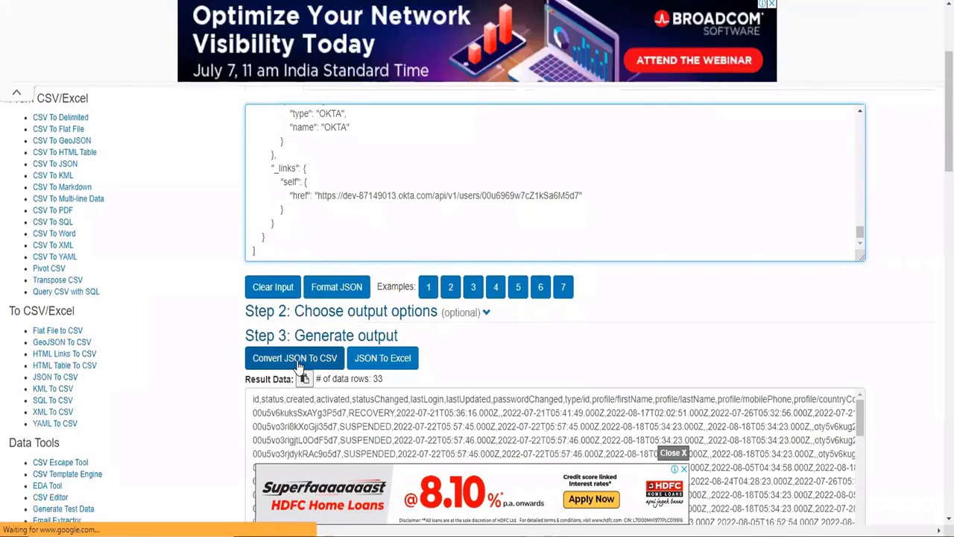
pyautogui.click(297, 363)
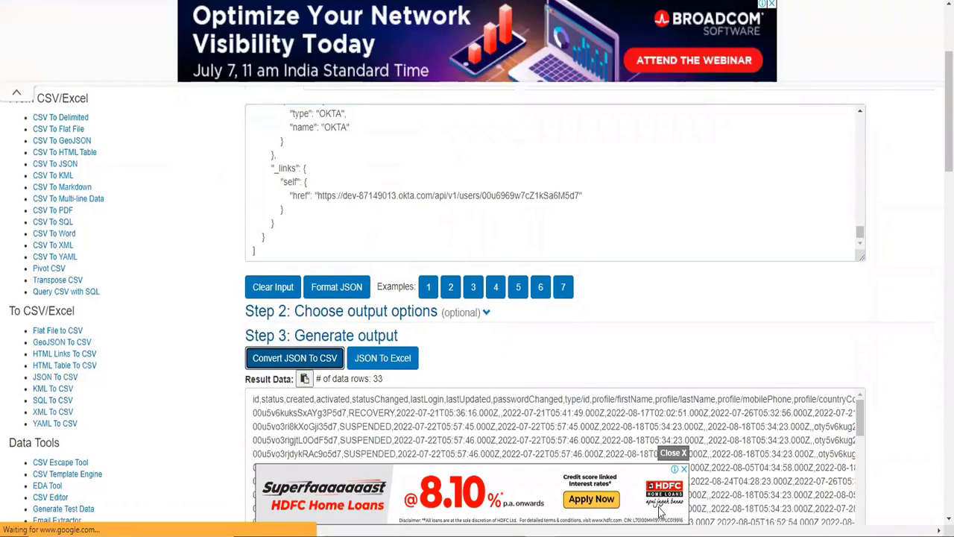
pyautogui.click(669, 454)
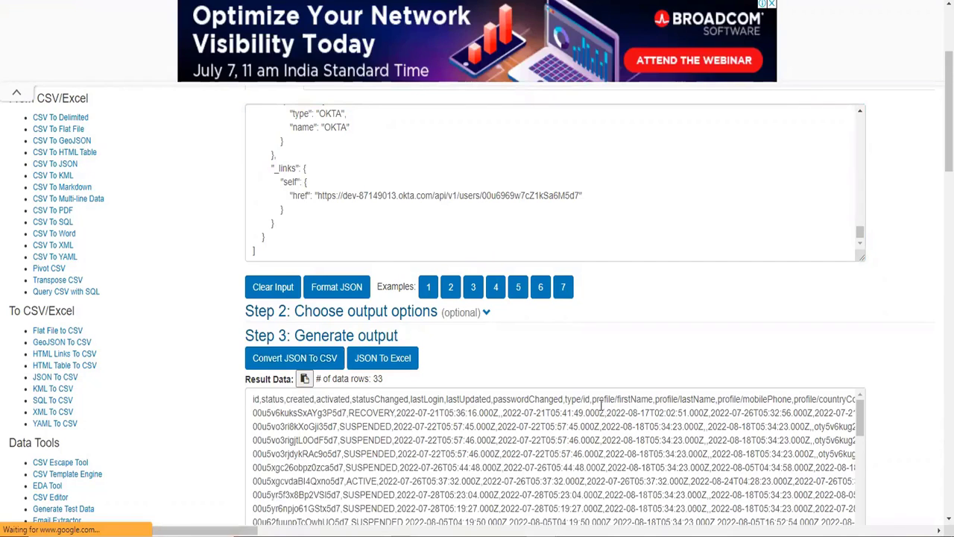
pyautogui.click(279, 361)
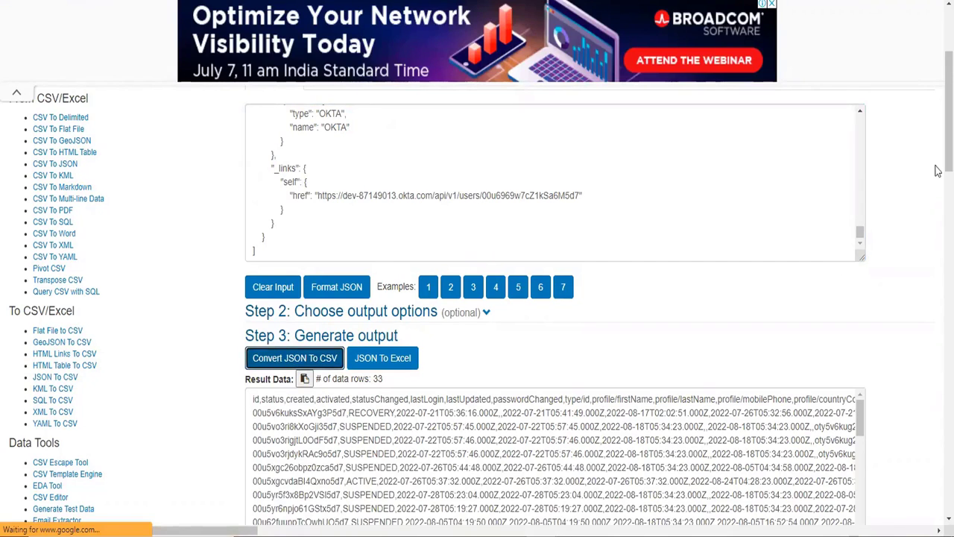
# Examine the table of converted group members below the CSV output, including the user IDs and statuses
pyautogui.moveTo(938, 158); pyautogui.dragTo(938, 242)
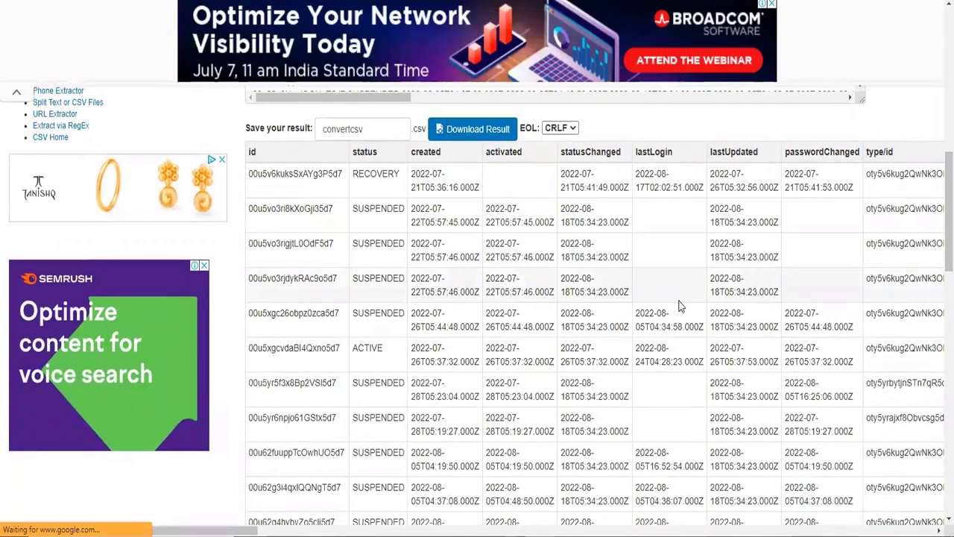
pyautogui.scroll(-5, 678, 305)
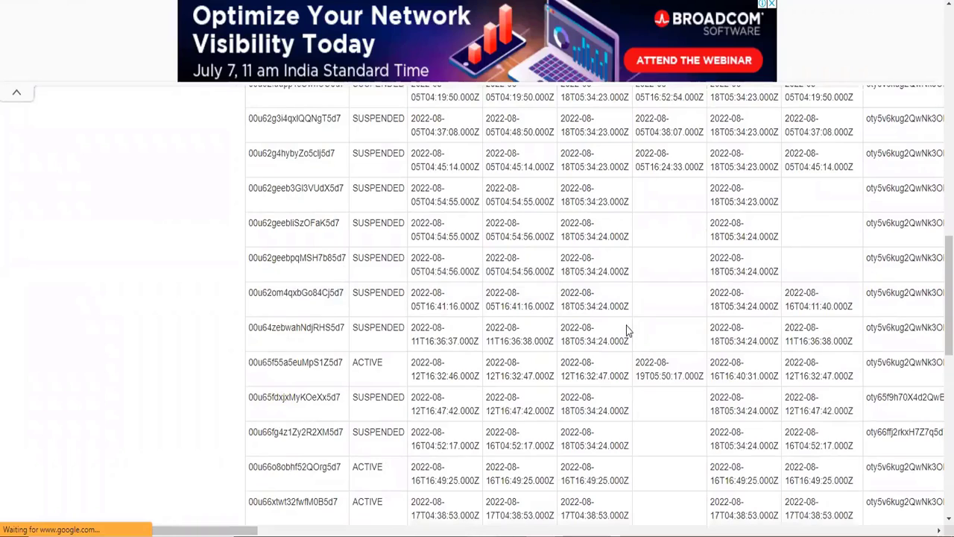
pyautogui.moveTo(482, 534)
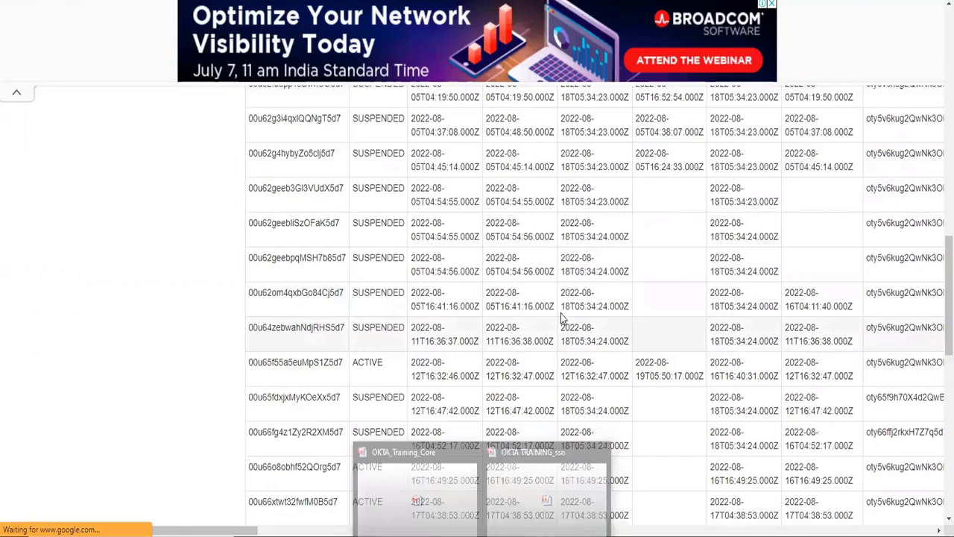
# Review the CSV result and compare the status values of the suspended and active members in the converted table
pyautogui.scroll(10, 562, 317)
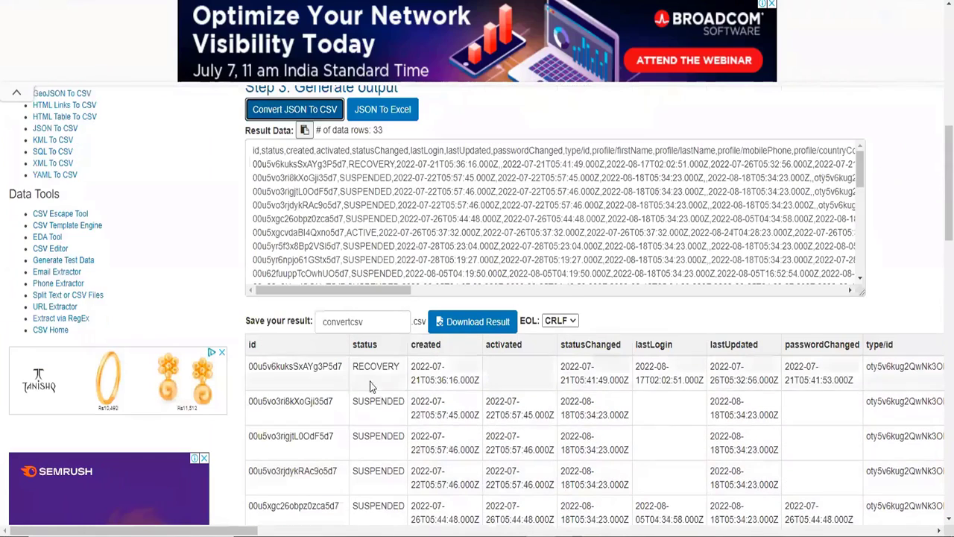
pyautogui.scroll(-3, 384, 428)
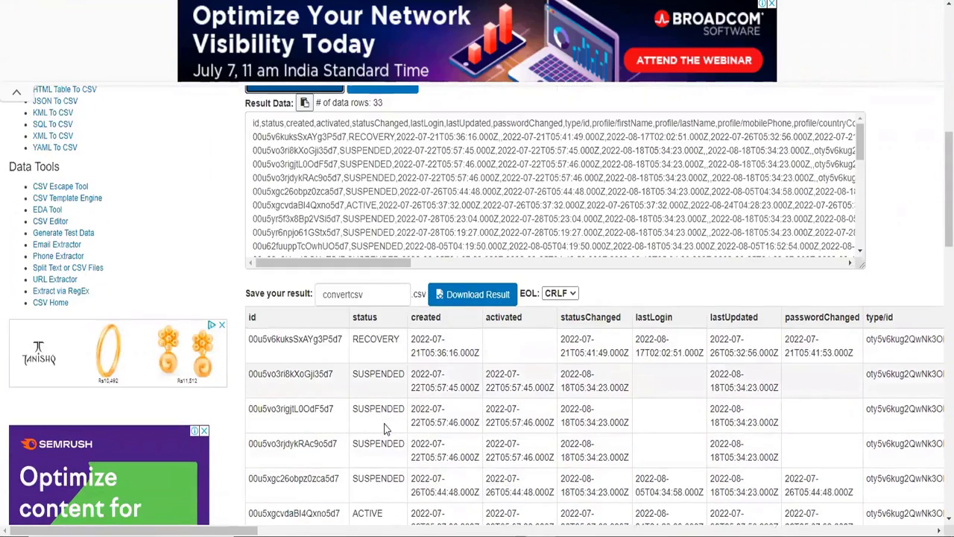
pyautogui.scroll(-7, 384, 429)
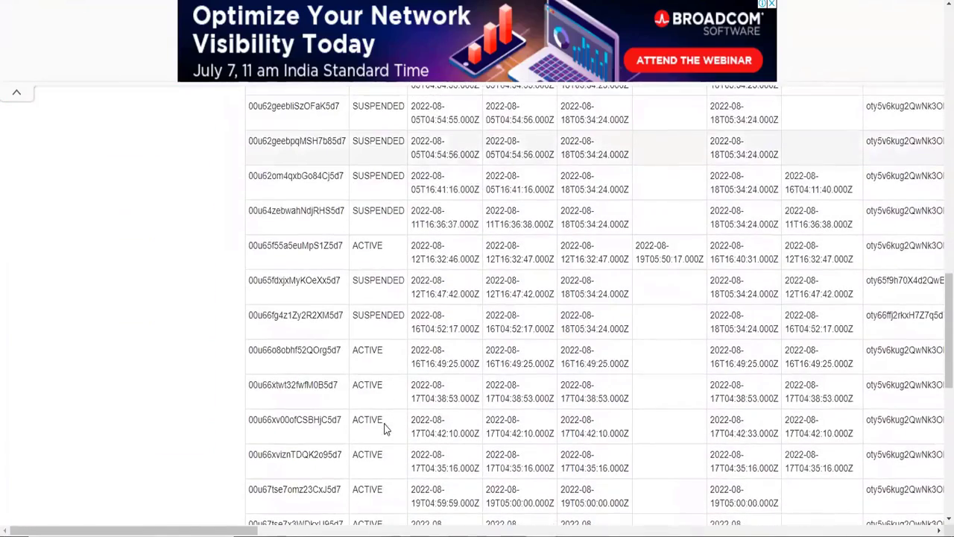
pyautogui.scroll(-1, 385, 429)
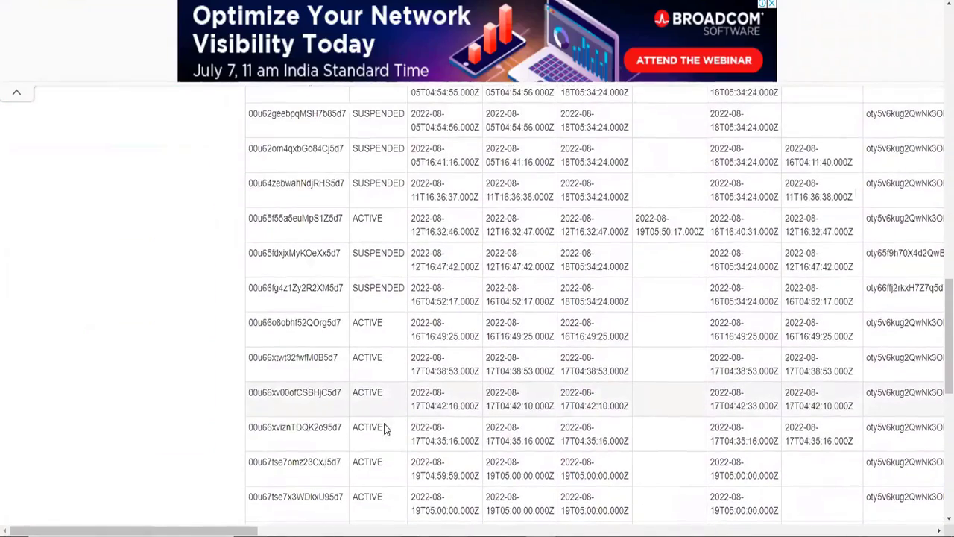
# Switch to Postman, open the Add User to Group request and inspect the userId and groupId variables in its URL
pyautogui.hotkey('alt', 'Tab')
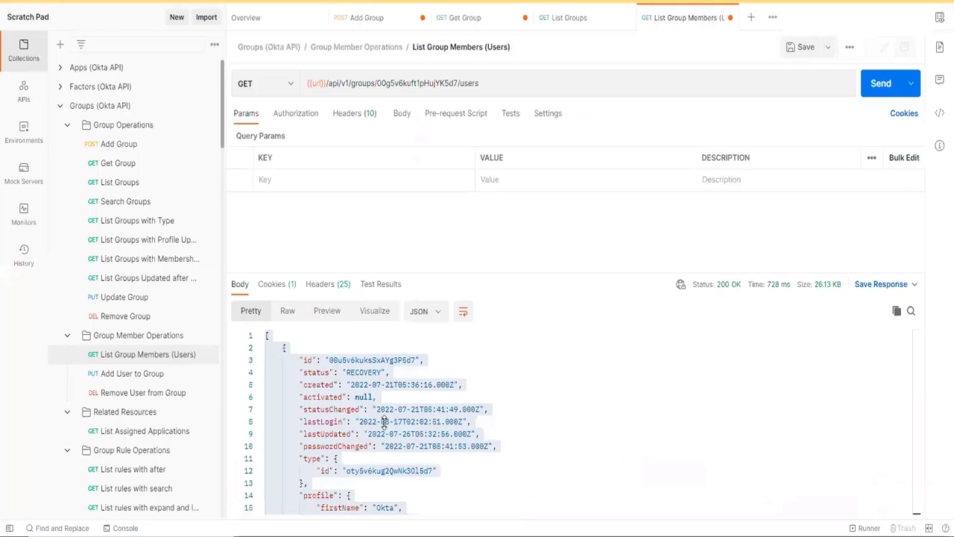
pyautogui.hotkey('ctrl', 'a')
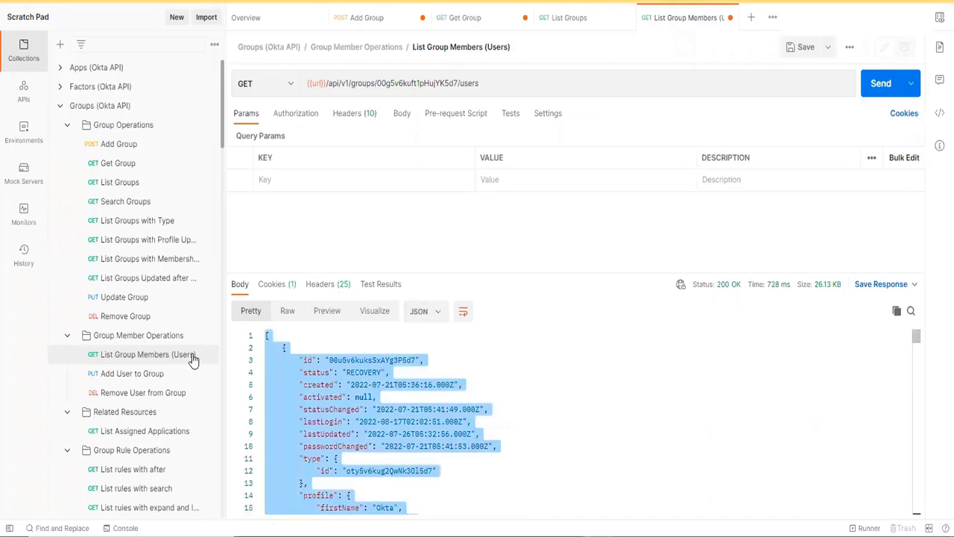
pyautogui.click(121, 378)
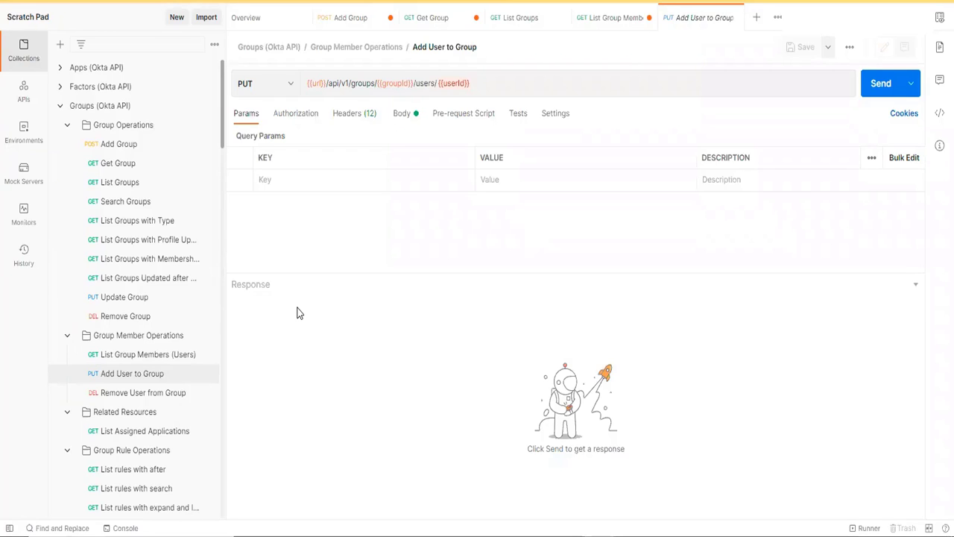
pyautogui.doubleClick(450, 83)
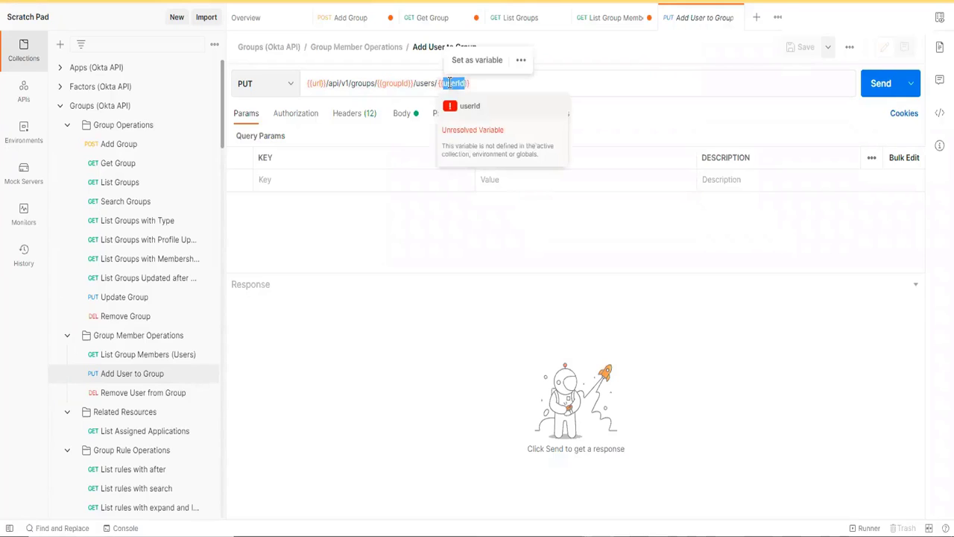
pyautogui.doubleClick(392, 83)
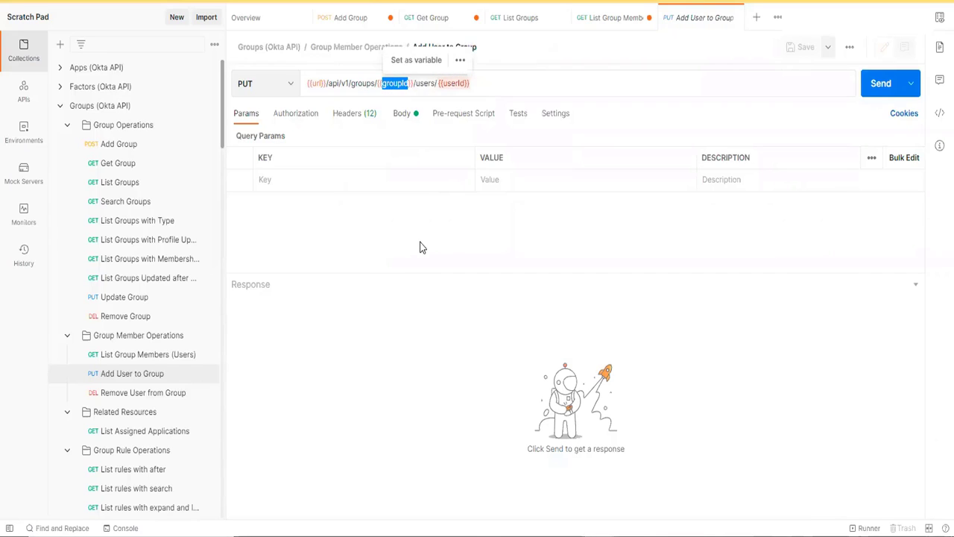
# Switch to the Okta admin console and open the list of all directory groups
pyautogui.click(419, 243)
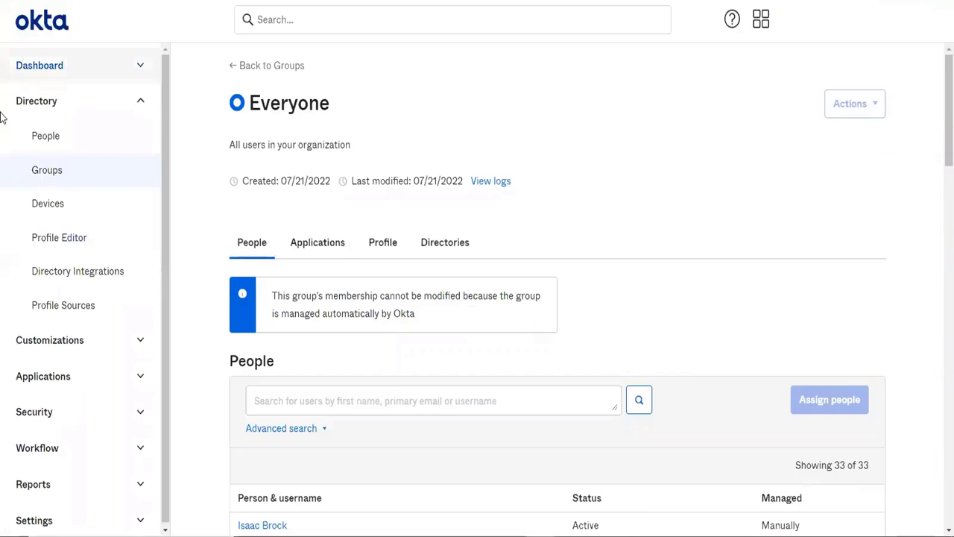
pyautogui.click(63, 178)
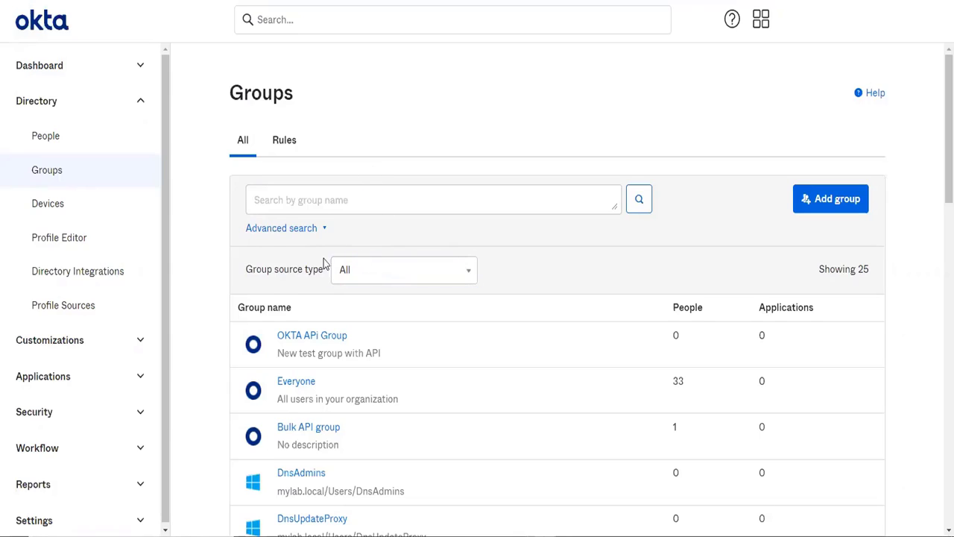
pyautogui.click(412, 205)
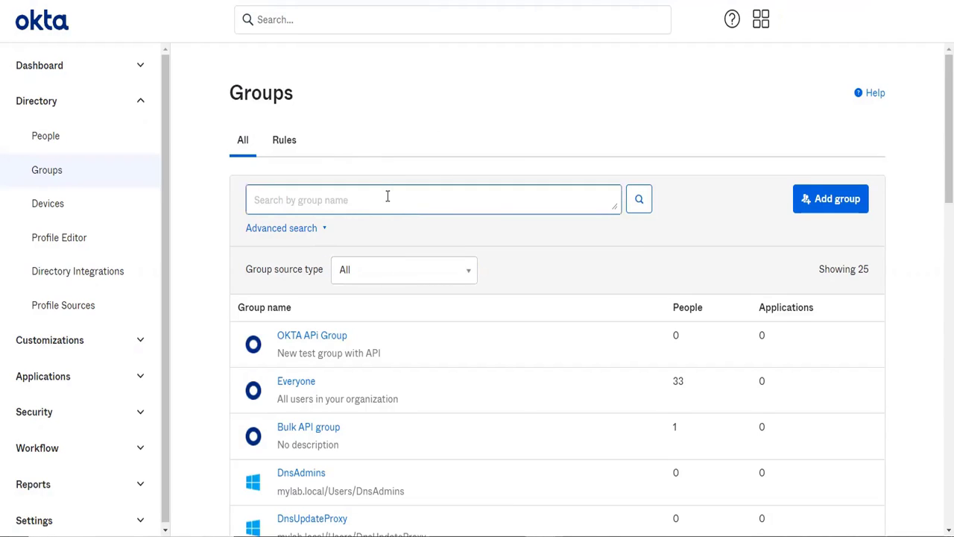
# In Postman, examine the List Groups response for group IDs such as that of Enterprise Admins, and return to the Add User to Group request
pyautogui.hotkey('alt', 'Tab')
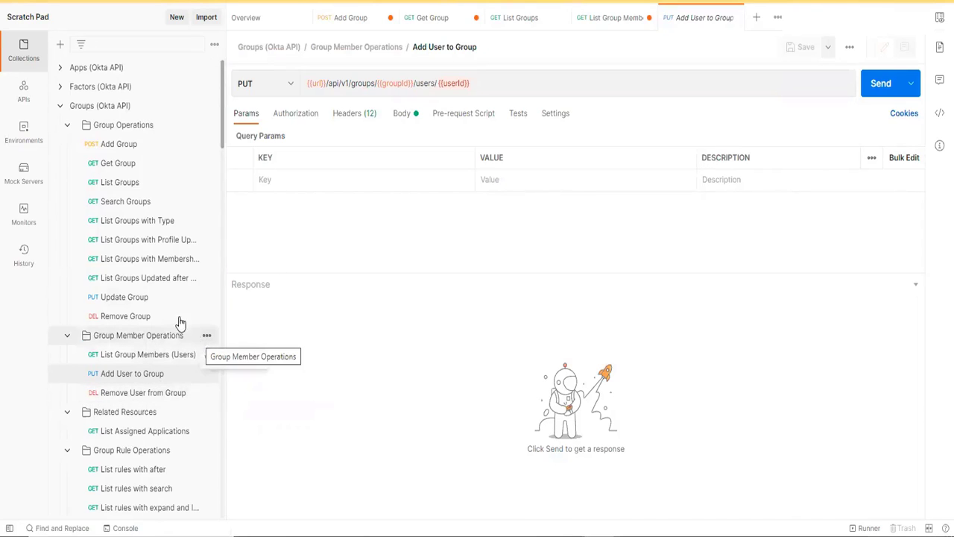
pyautogui.click(124, 184)
pyautogui.scroll(1, 466, 471)
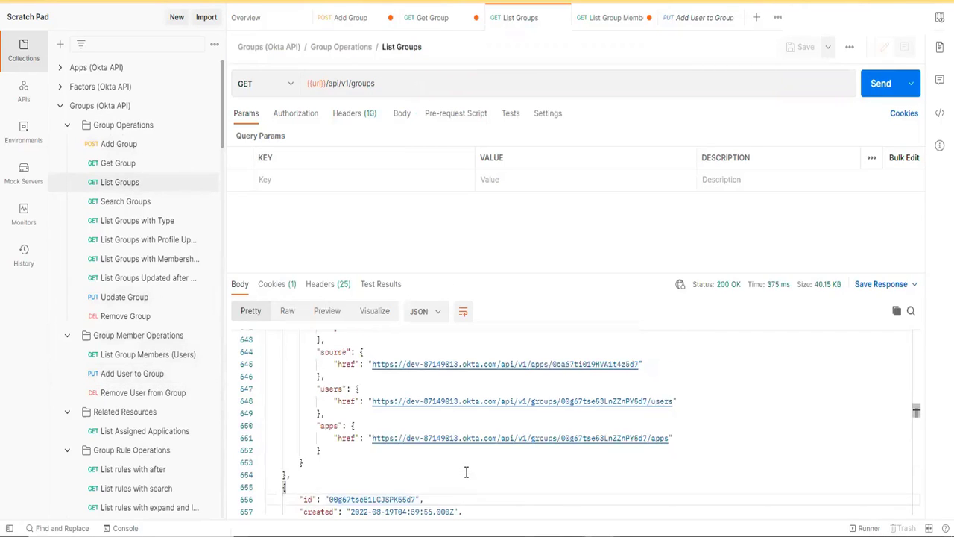
pyautogui.scroll(-4, 466, 471)
pyautogui.scroll(1, 424, 424)
pyautogui.scroll(1, 425, 425)
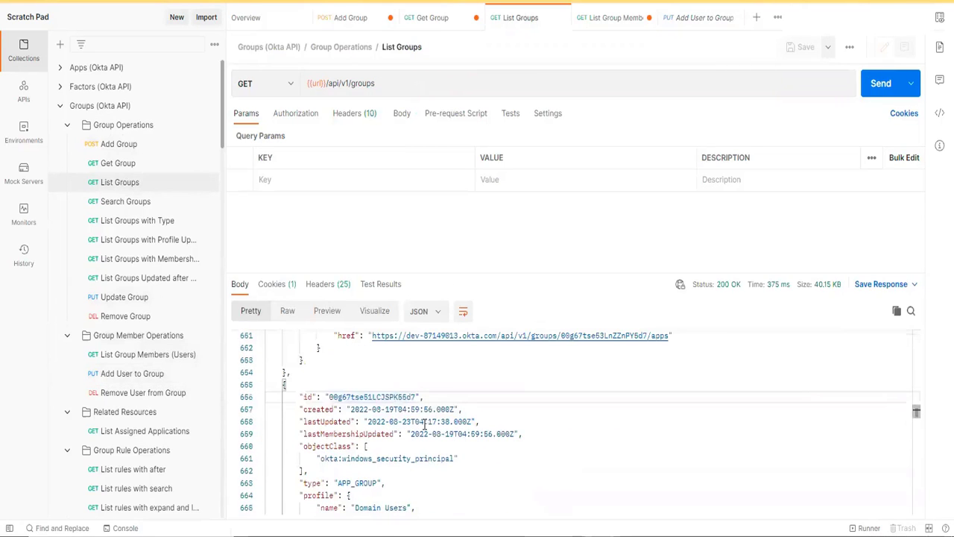
pyautogui.scroll(-6, 391, 474)
pyautogui.scroll(-2, 393, 474)
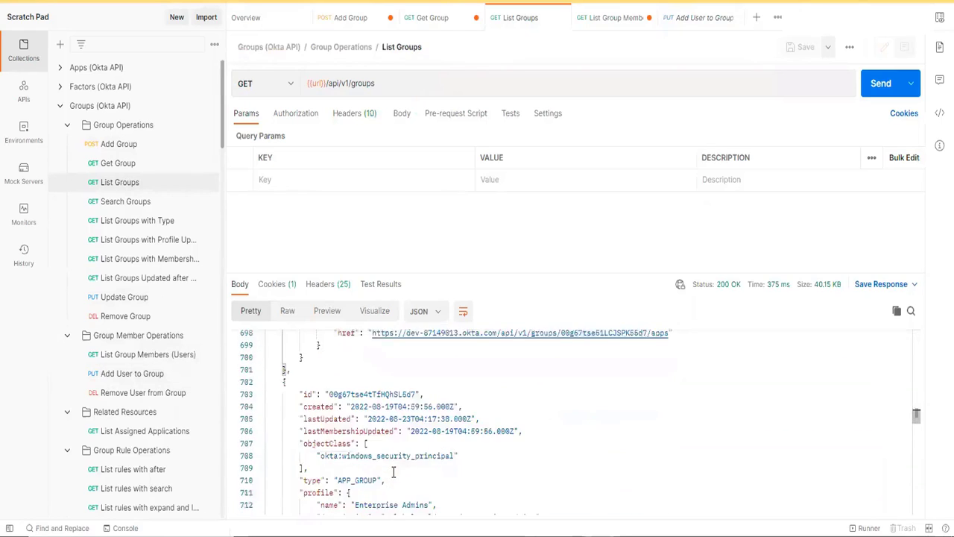
pyautogui.moveTo(341, 382); pyautogui.dragTo(408, 398)
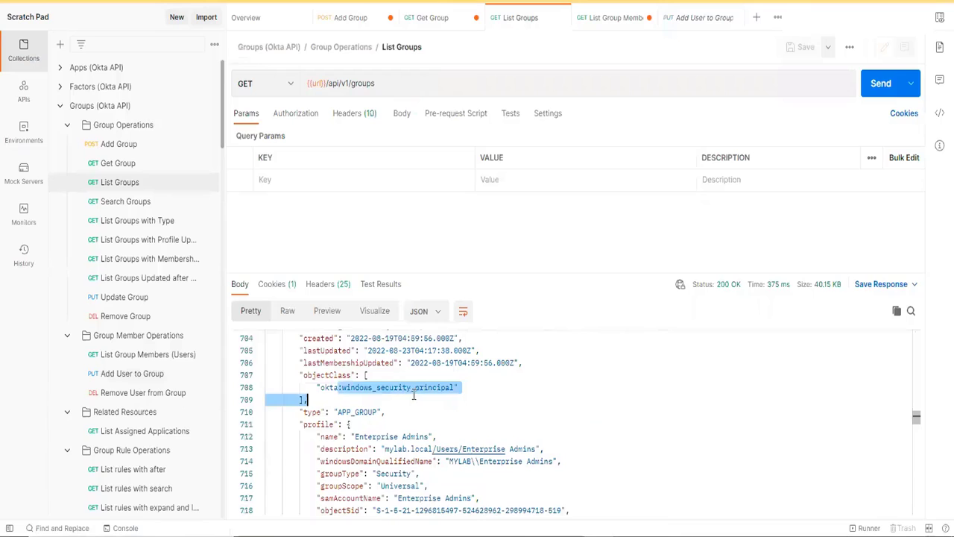
pyautogui.scroll(2, 410, 403)
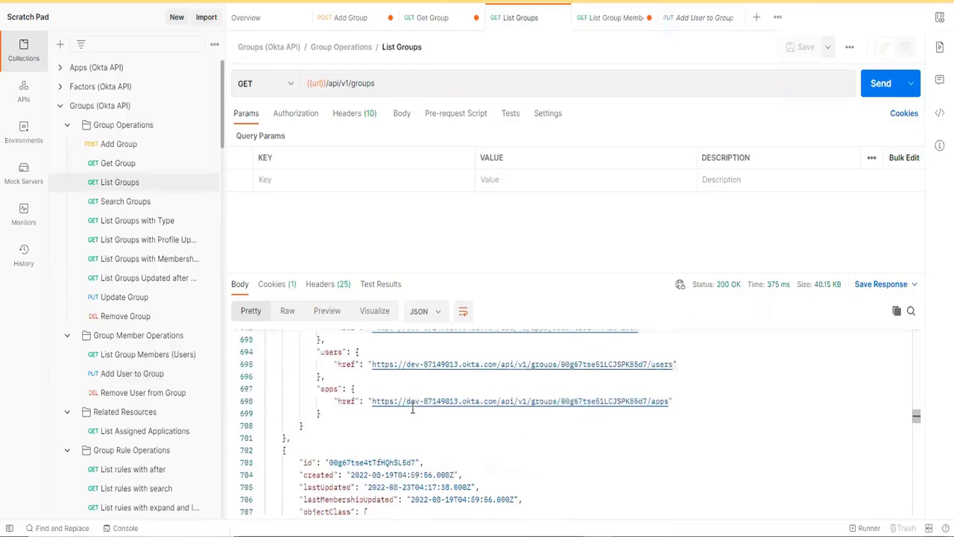
pyautogui.doubleClick(375, 463)
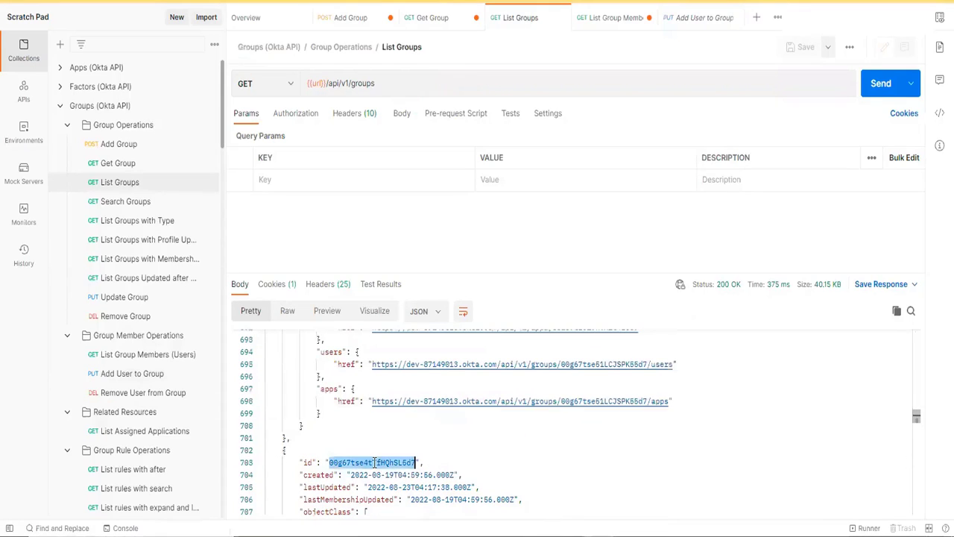
pyautogui.click(132, 373)
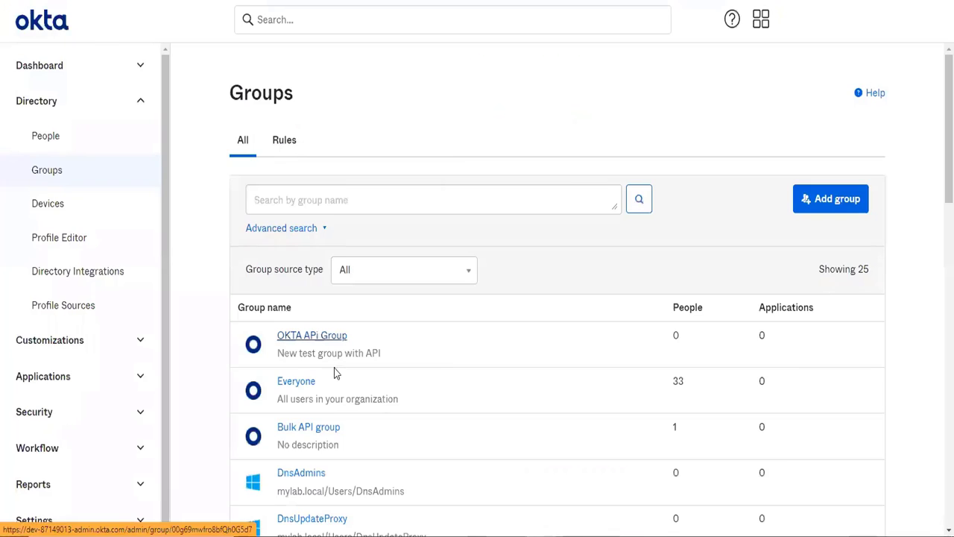
# Open API Group from the Okta groups list and remove all four of its assigned people
pyautogui.scroll(-14, 389, 433)
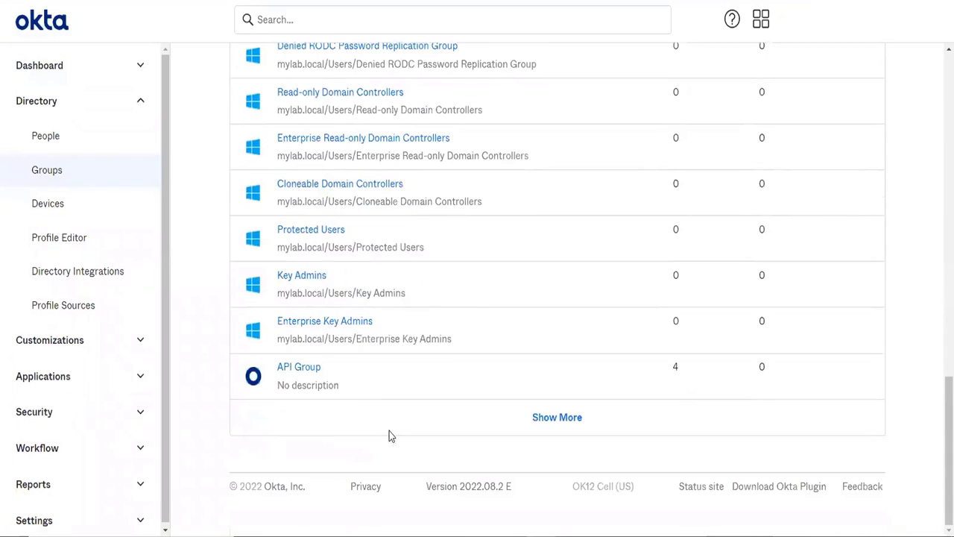
pyautogui.click(313, 368)
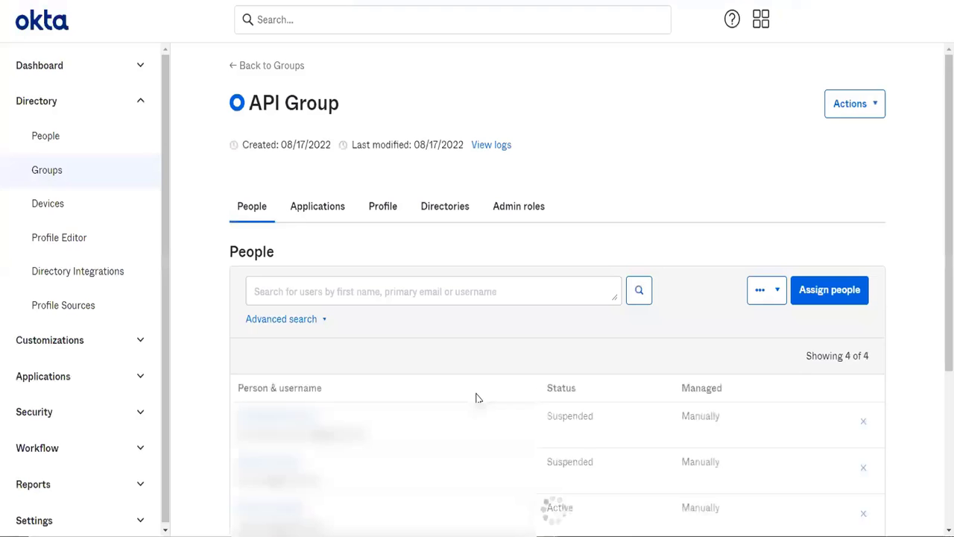
pyautogui.scroll(-2, 475, 375)
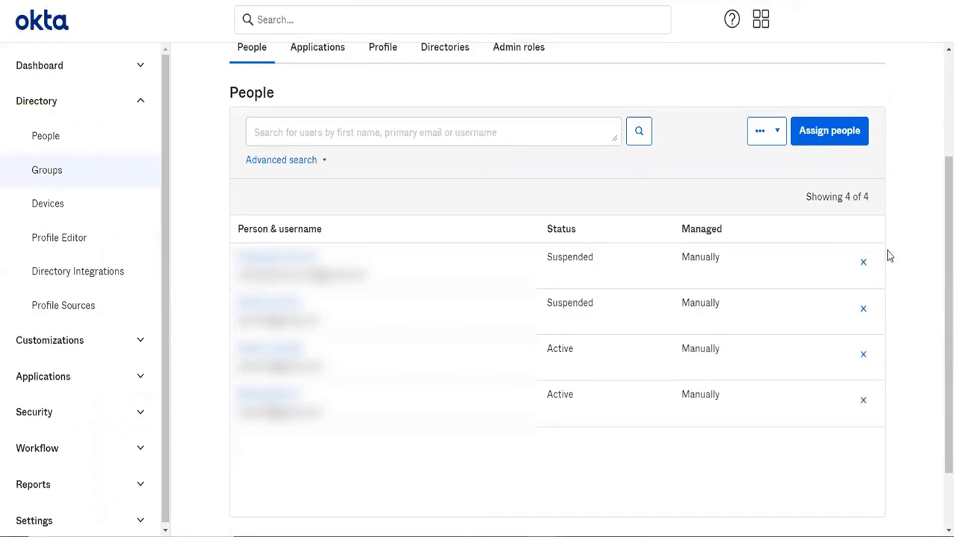
pyautogui.click(863, 264)
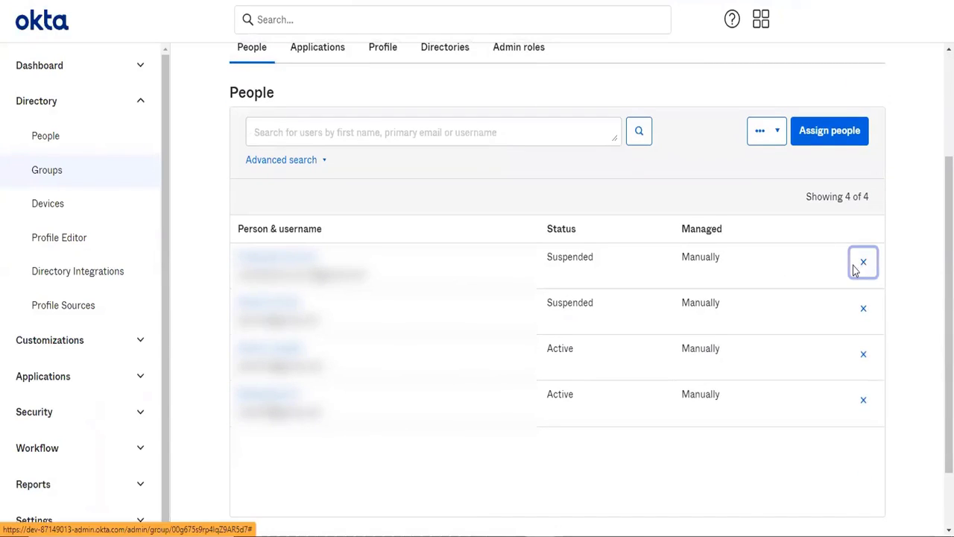
pyautogui.click(863, 308)
pyautogui.click(865, 360)
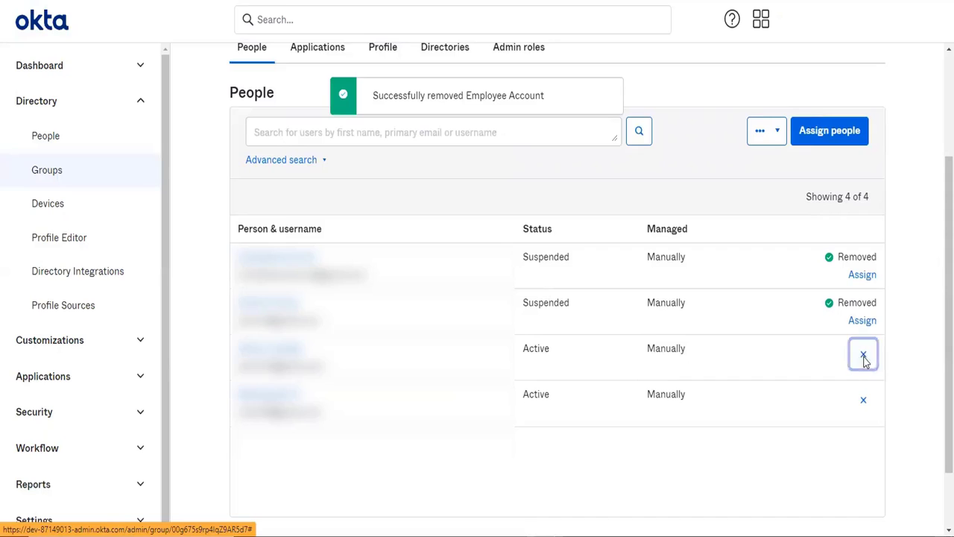
pyautogui.click(863, 401)
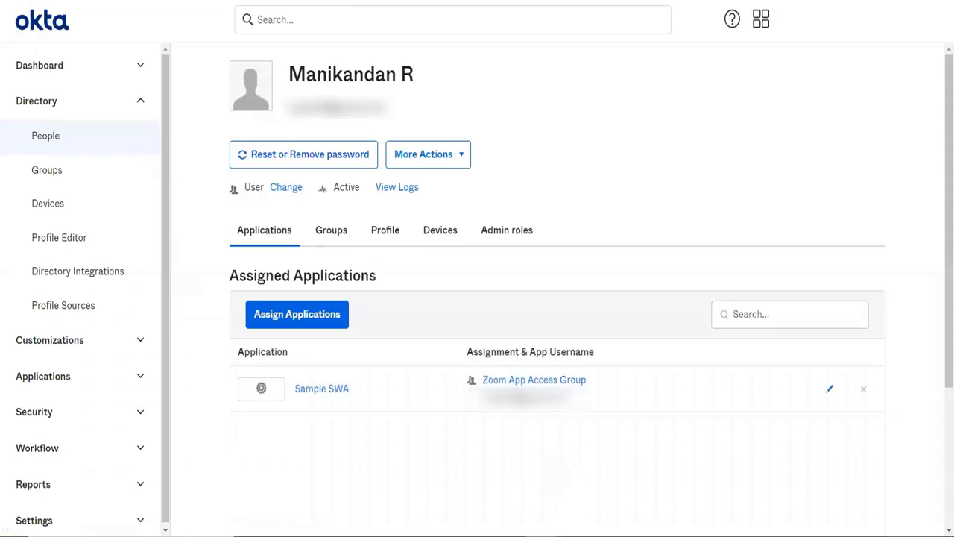
# In Postman, replace the {{userId}} variable in the Add User to Group URL with the copied Okta user ID
pyautogui.hotkey('alt', 'Tab')
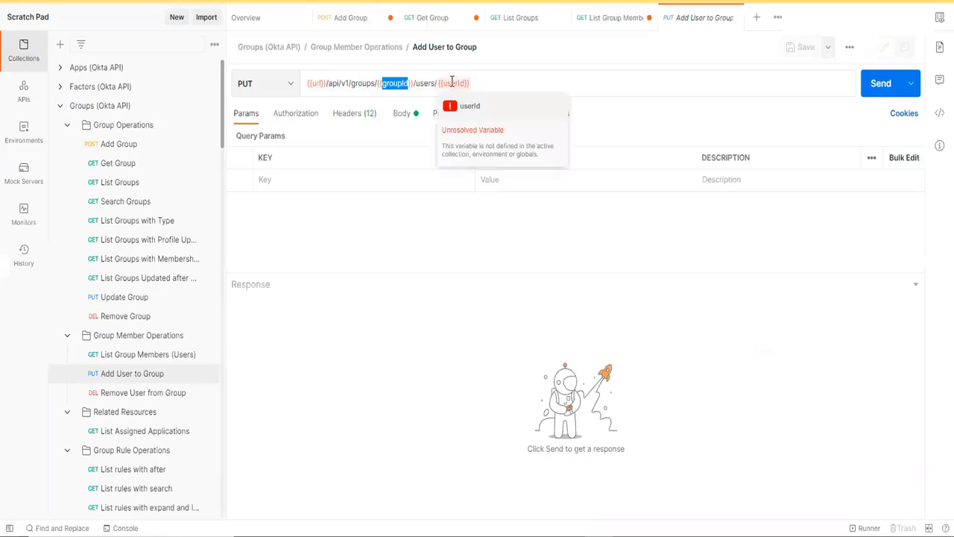
pyautogui.doubleClick(452, 83)
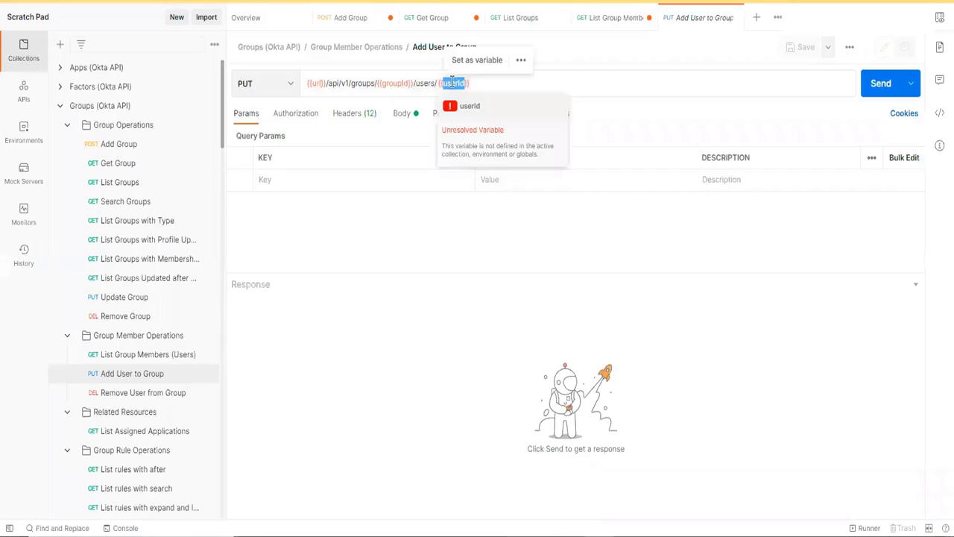
pyautogui.write('{{')
pyautogui.press('BackSpace')
pyautogui.press('BackSpace')
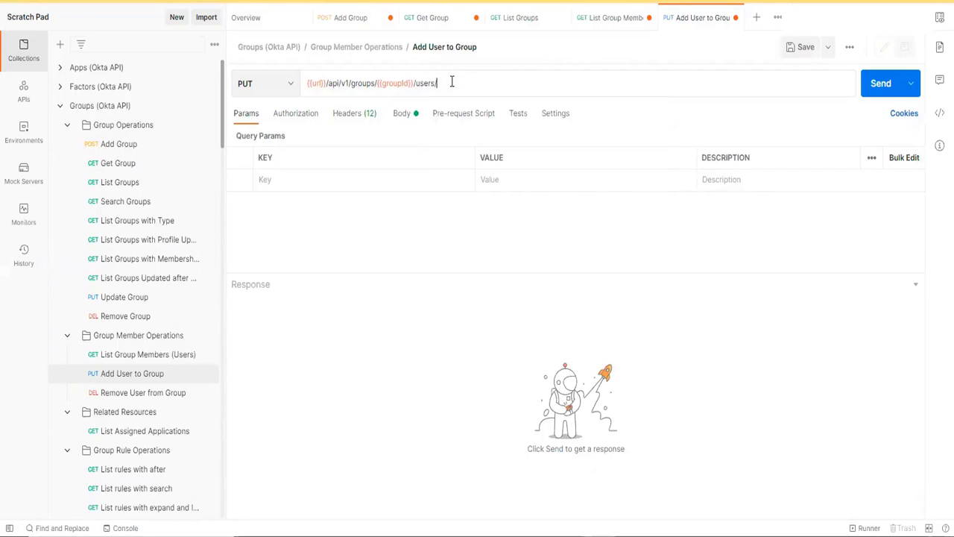
pyautogui.write('00u65f55a5euMpS1Z5d7')
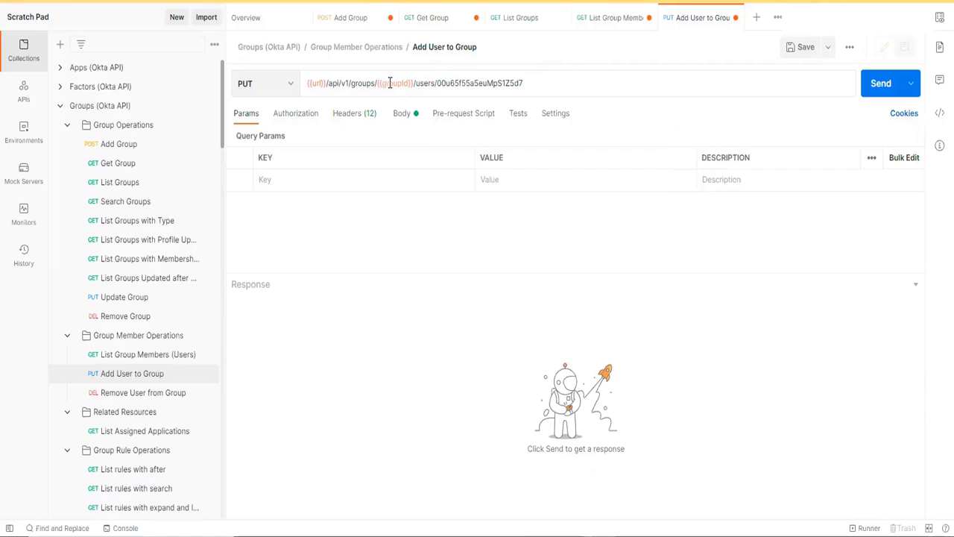
# Remove the {{groupId}} variable from the Add User to Group URL, keeping the slash before users
pyautogui.doubleClick(389, 84)
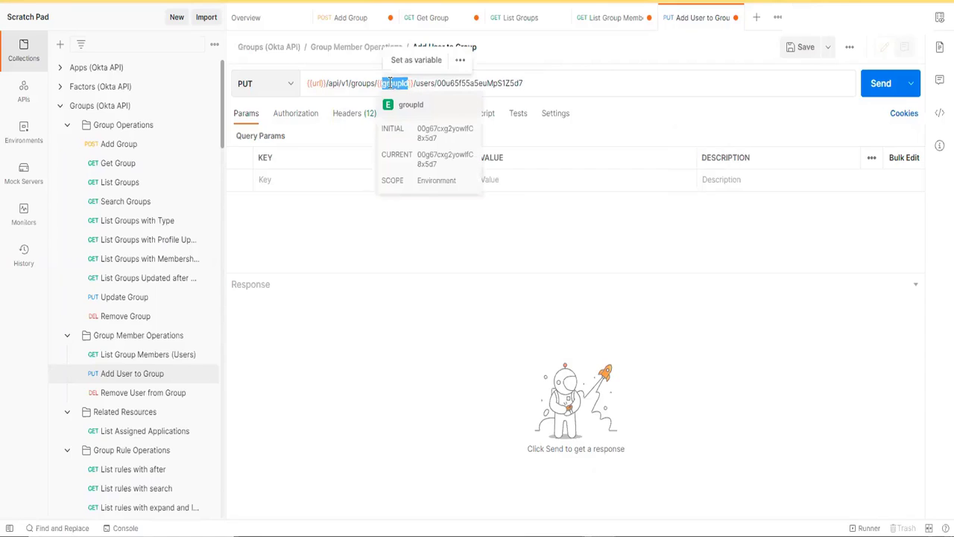
pyautogui.press('BackSpace')
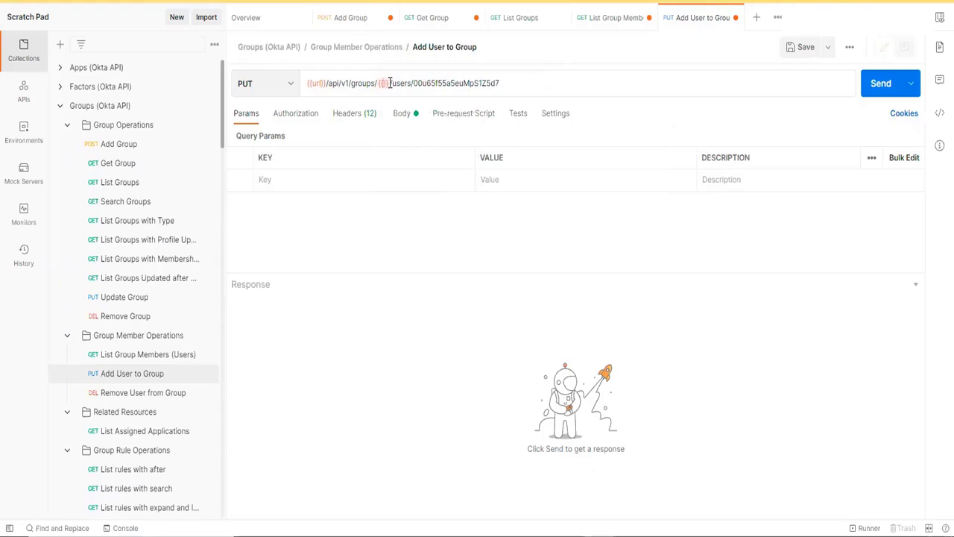
pyautogui.press('BackSpace')
pyautogui.press('BackSpace')
pyautogui.press('Delete')
pyautogui.press('Delete')
pyautogui.press('Delete')
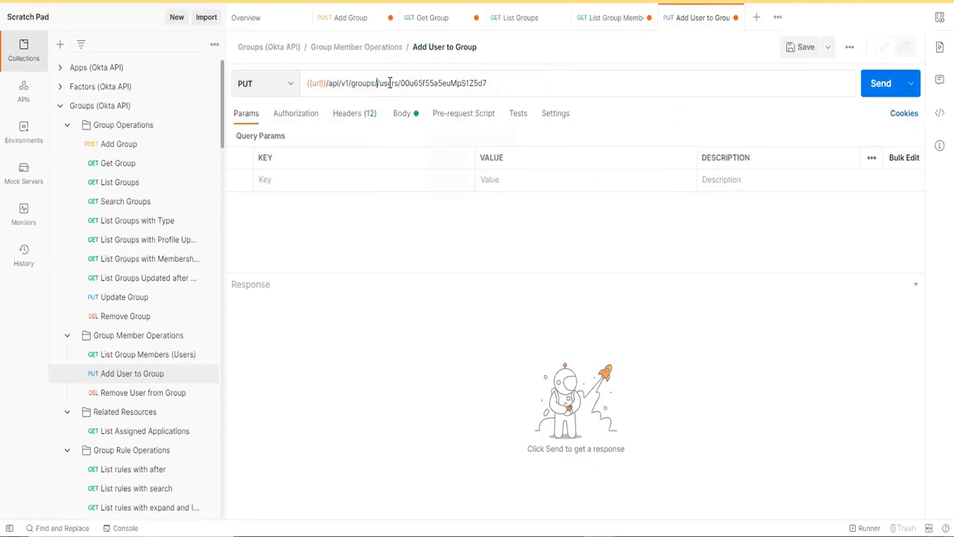
# Switch to the API Group page in Okta and reload it to check its assigned people
pyautogui.hotkey('alt', 'Tab')
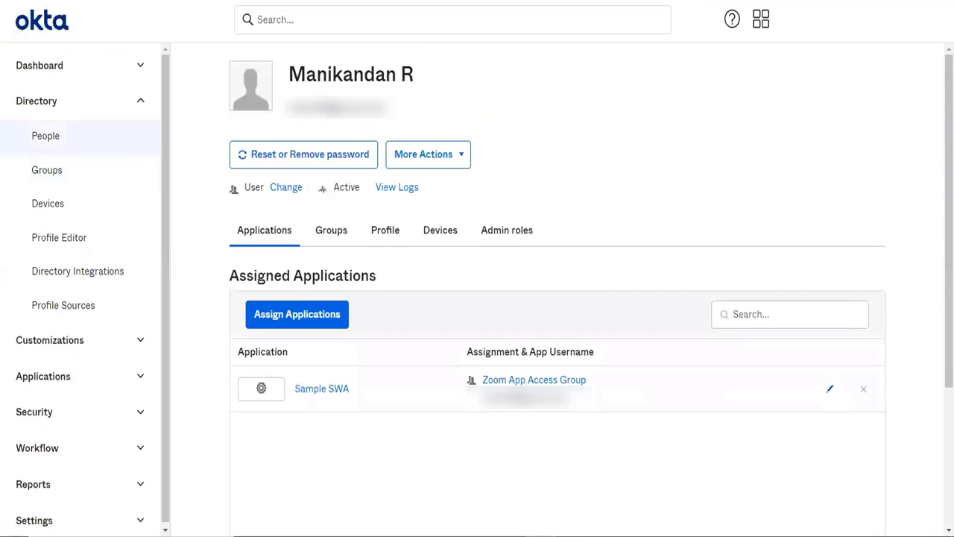
pyautogui.click(179, 1)
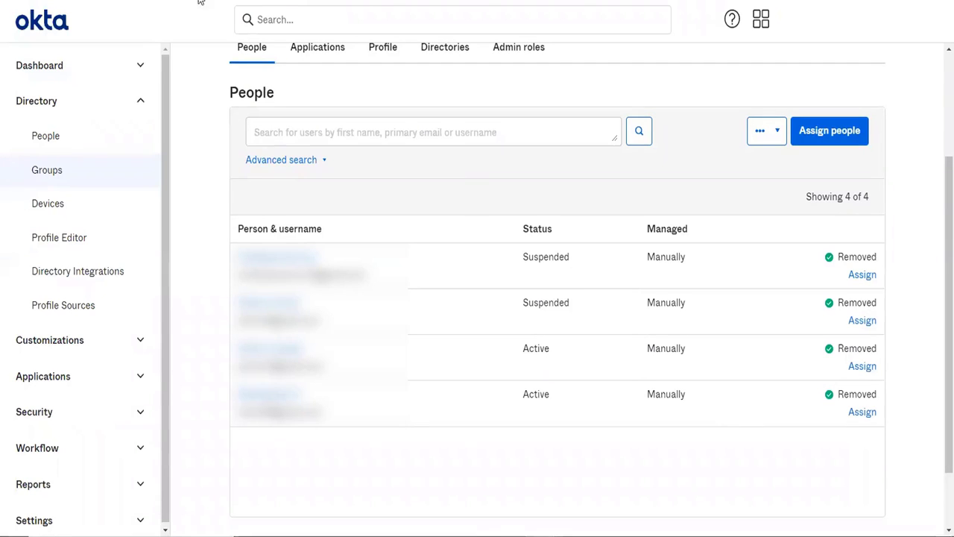
pyautogui.press('F5')
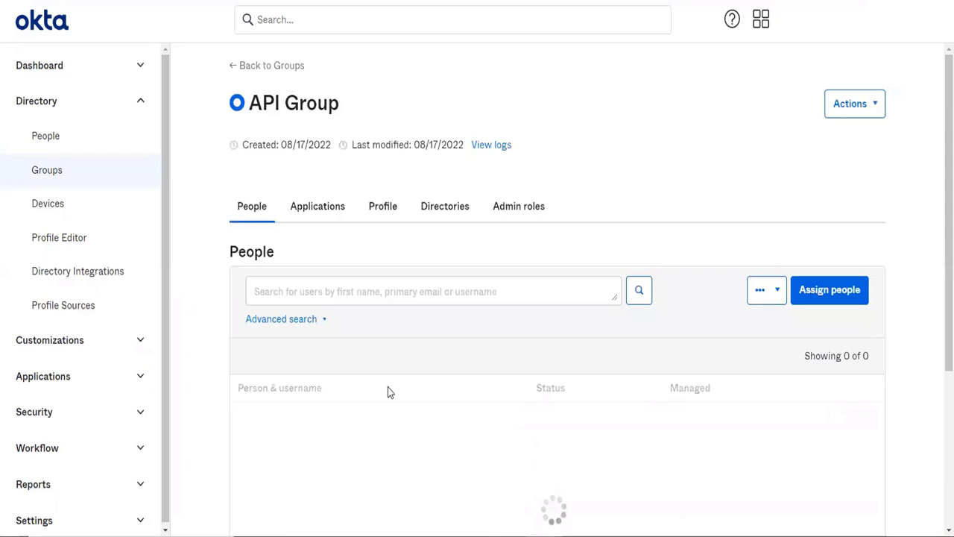
pyautogui.scroll(-2, 416, 470)
# In Postman, insert the group ID 00g675s9rp4lqZ9AR5d7 before /users in the Add User to Group URL and send the request
pyautogui.hotkey('alt', 'Tab')
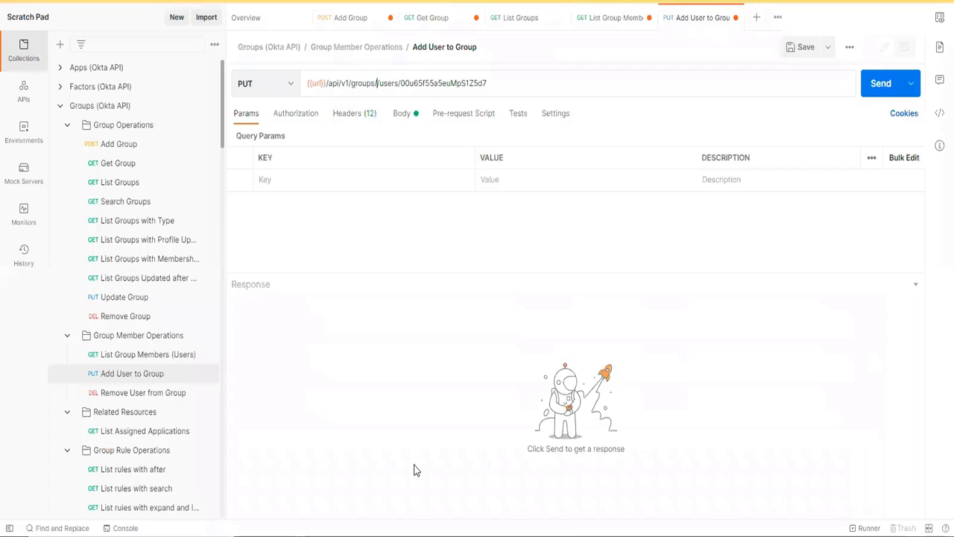
pyautogui.click(377, 83)
pyautogui.write('00g675s9rp4lqZ9AR5d7')
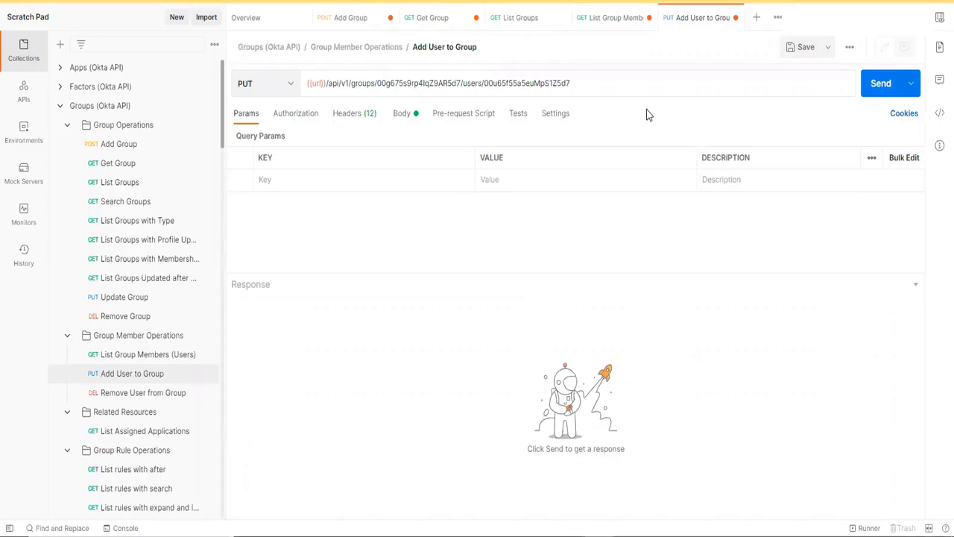
pyautogui.click(875, 86)
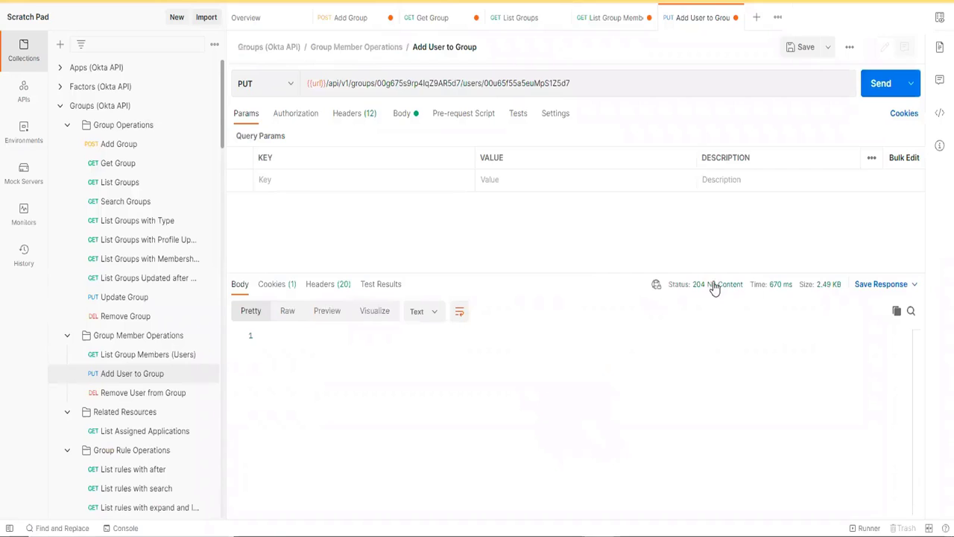
pyautogui.moveTo(708, 289)
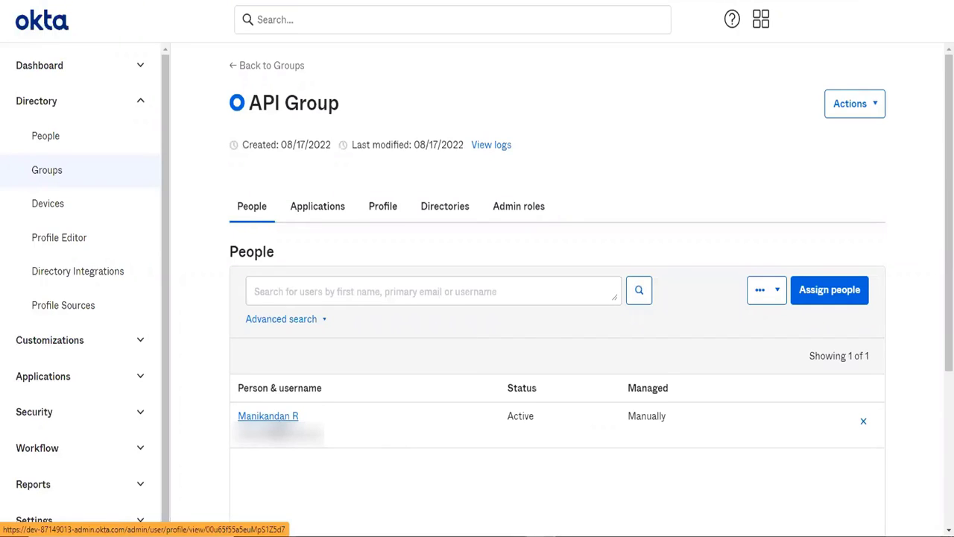
# Return to Postman, open the Remove User from Group request and examine the groupId and userId variables in its URL
pyautogui.hotkey('alt', 'Tab')
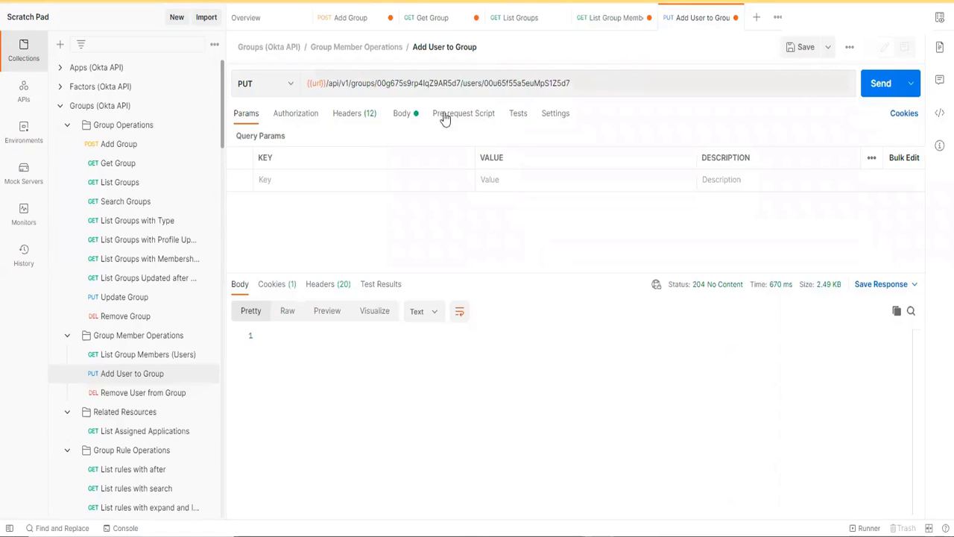
pyautogui.click(116, 400)
pyautogui.doubleClick(397, 84)
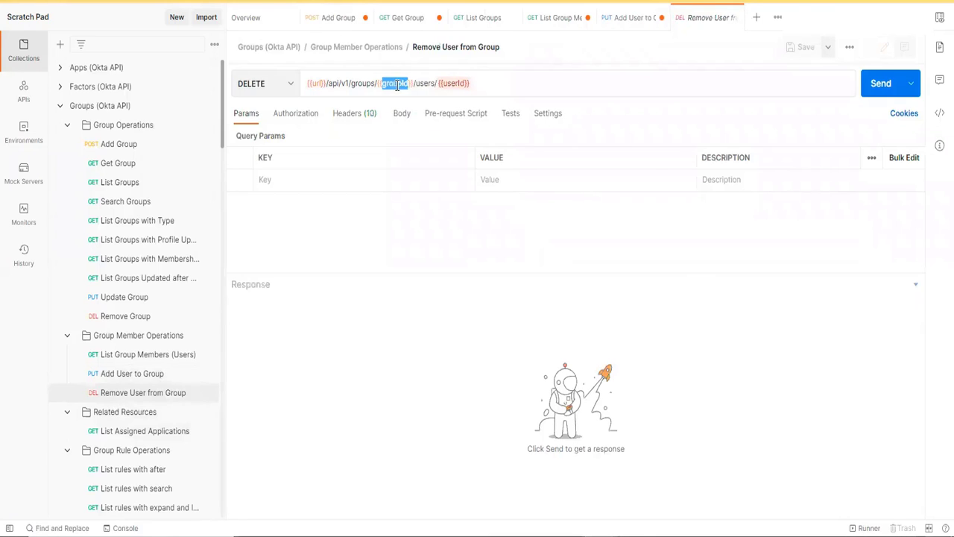
pyautogui.doubleClick(448, 83)
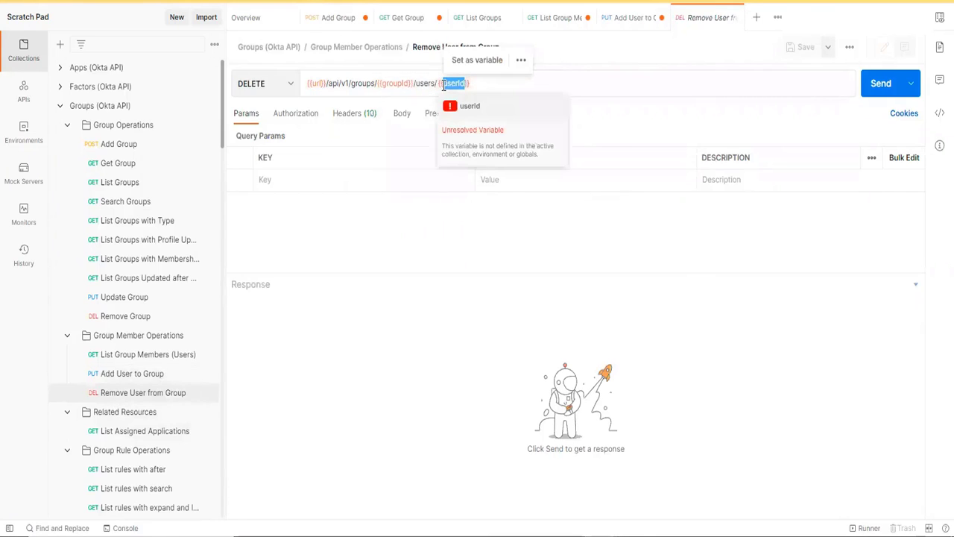